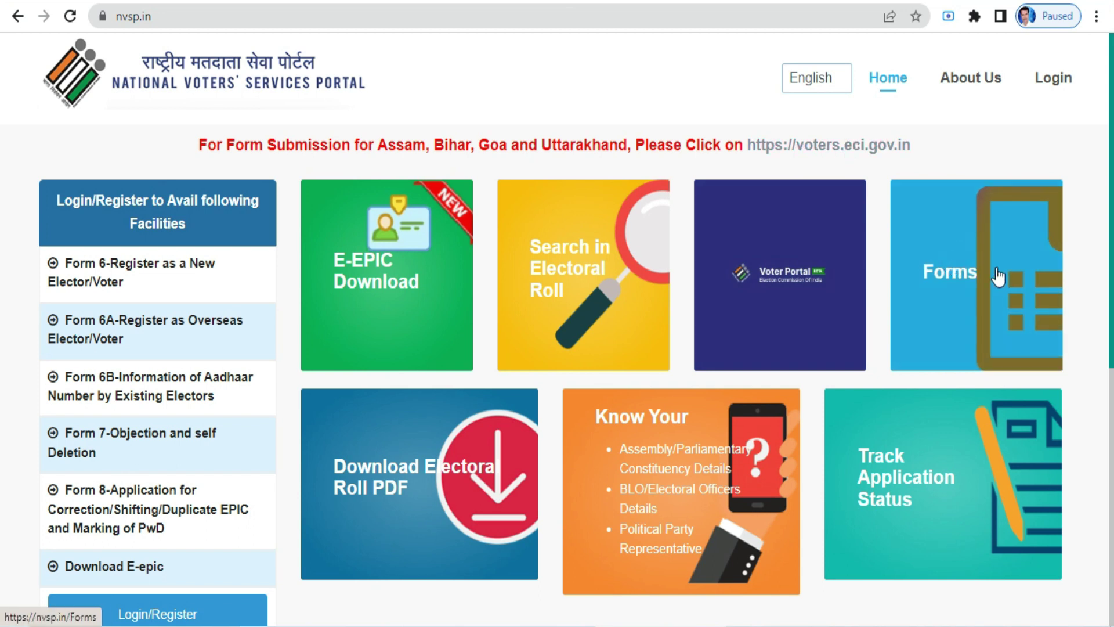
Go to the NVSP account login page using the top-right Login link.
left_click(1053, 87)
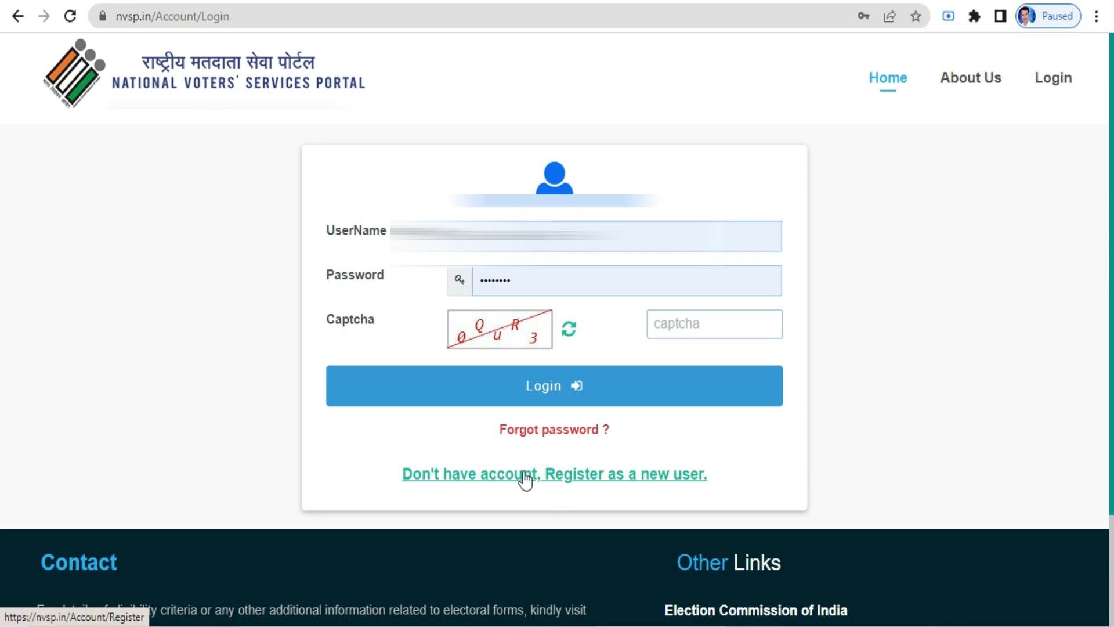
Back out of the new-user registration page and reload the login page to show the captcha.
left_click(579, 480)
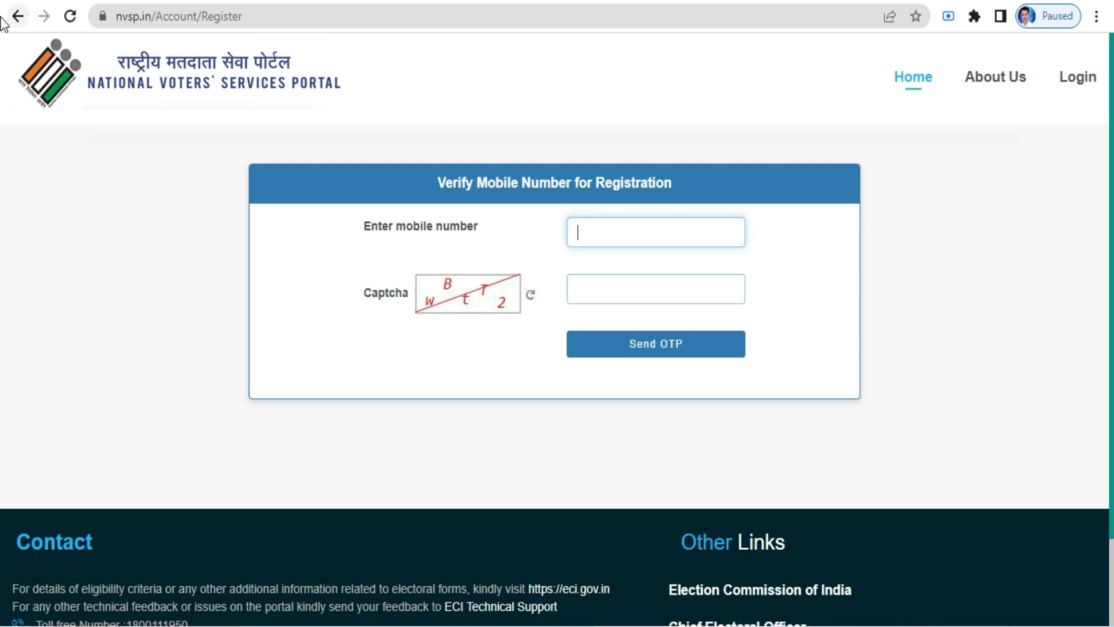
left_click(17, 16)
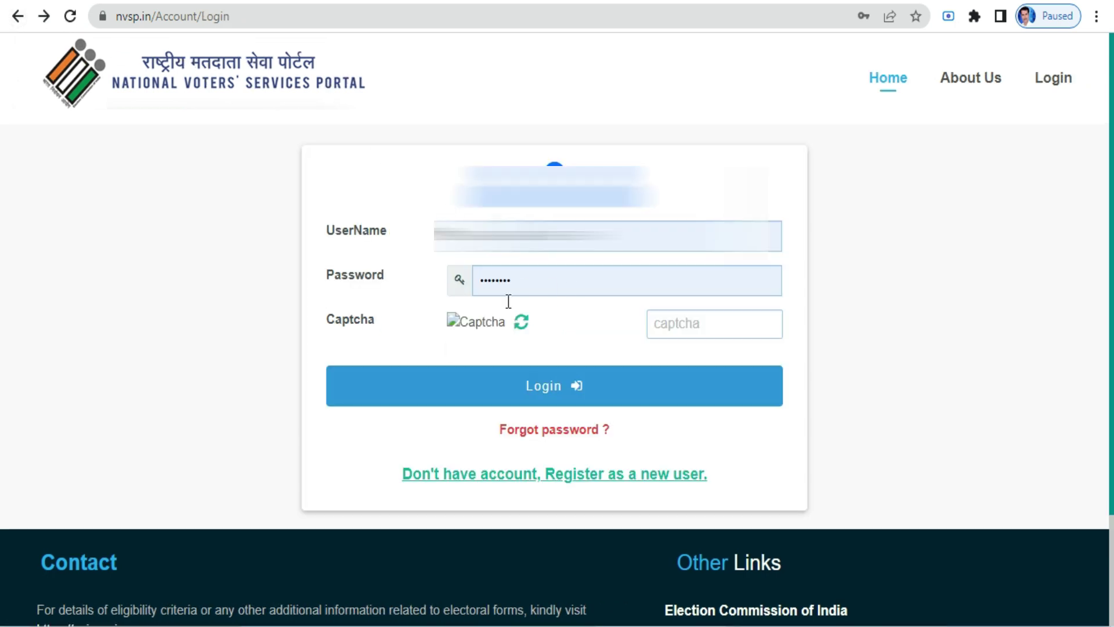
left_click(70, 17)
Enter the login captcha, sign in, and open the Voter Registration forms list.
left_click(700, 329)
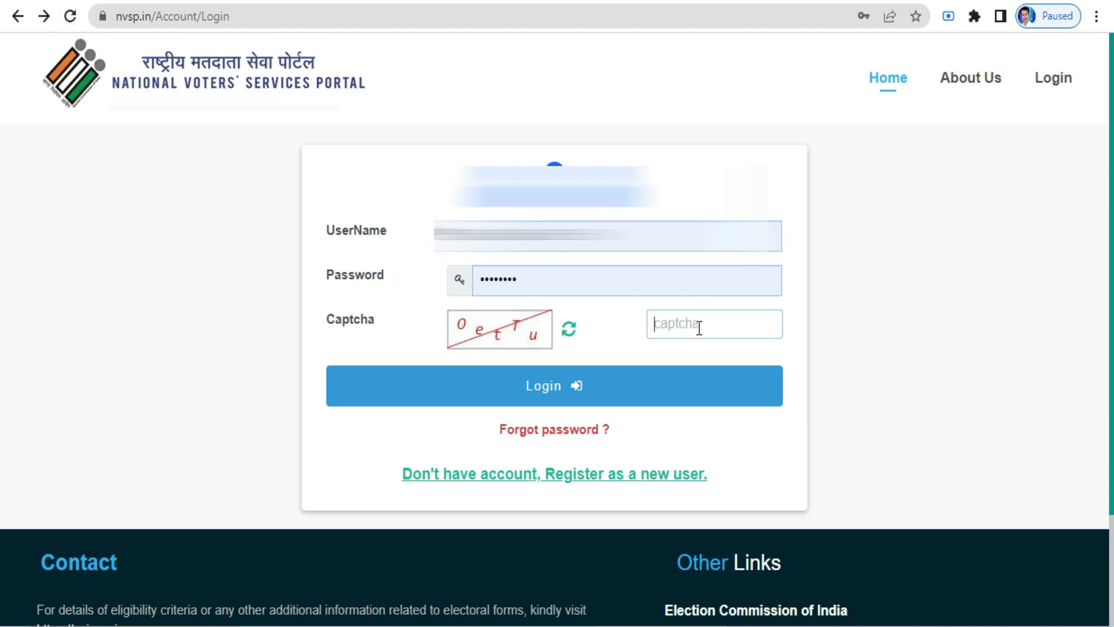
type("0etTu")
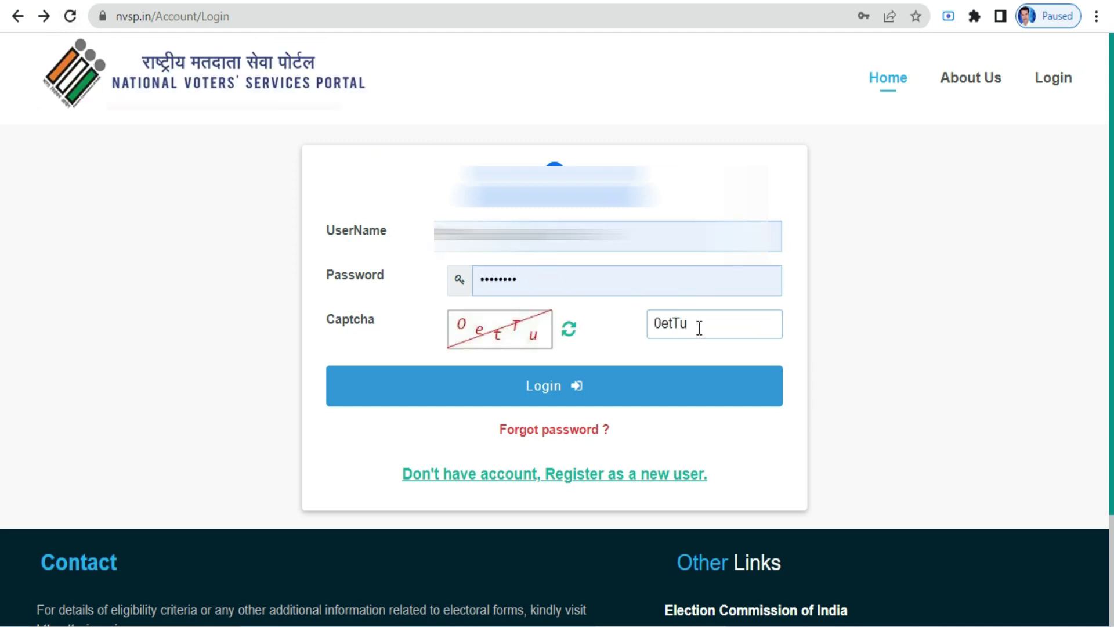
left_click(591, 393)
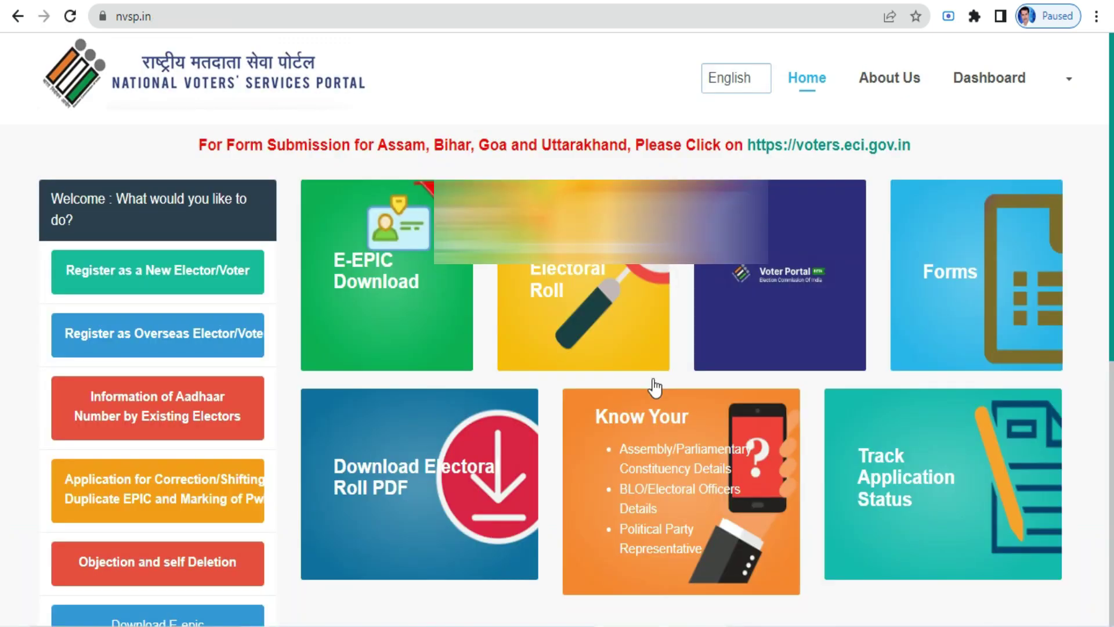
left_click(942, 271)
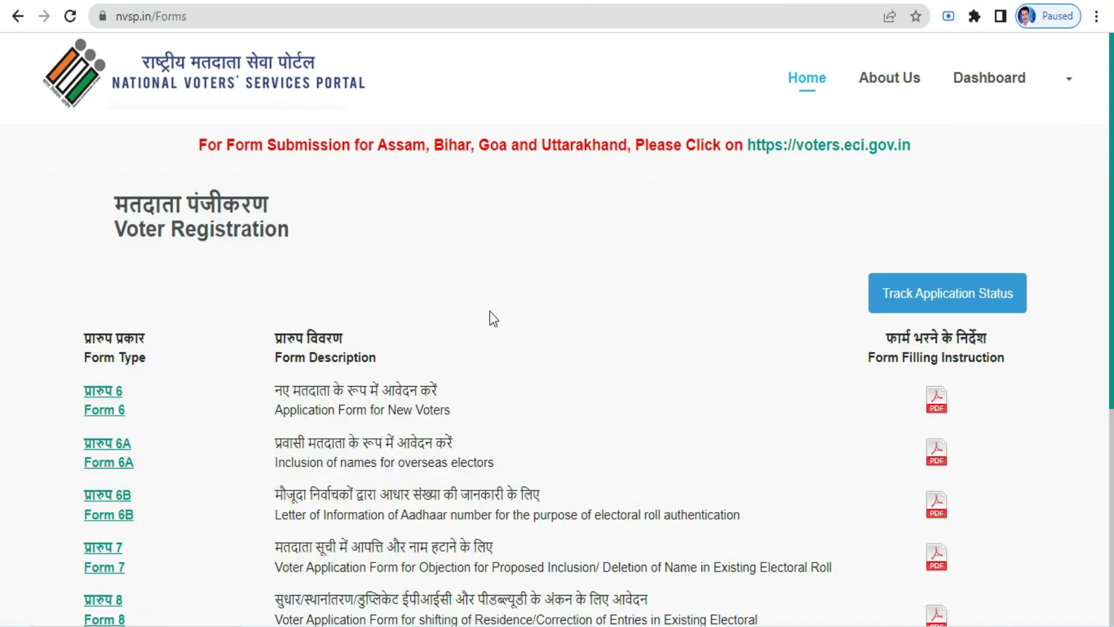
Open the Form 6 new-voter application.
scroll(489, 312, "down", 2)
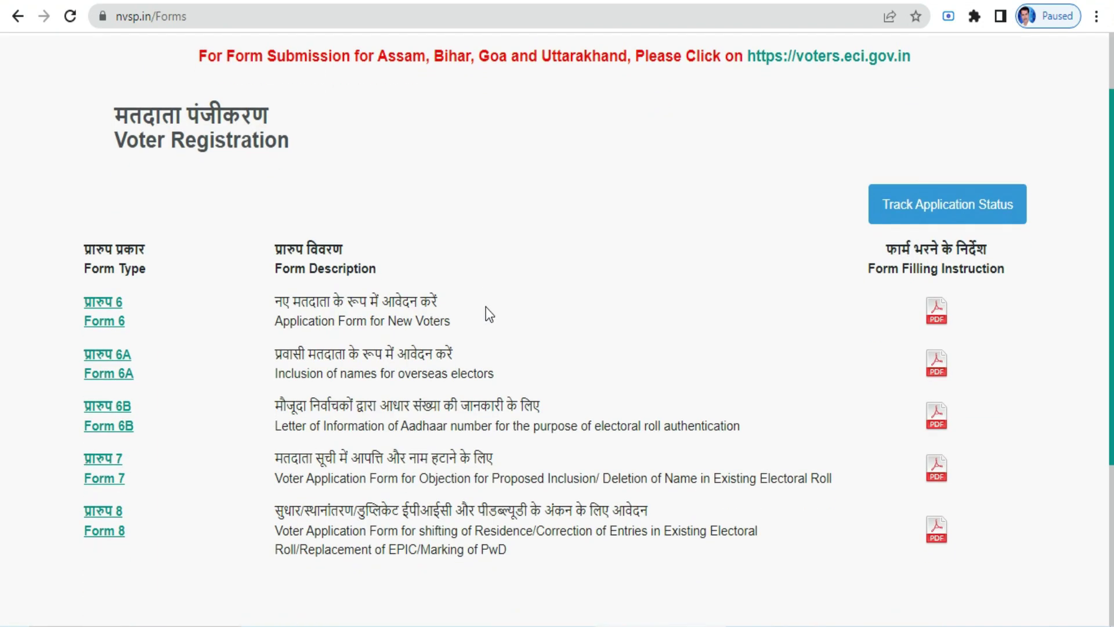
left_click(104, 316)
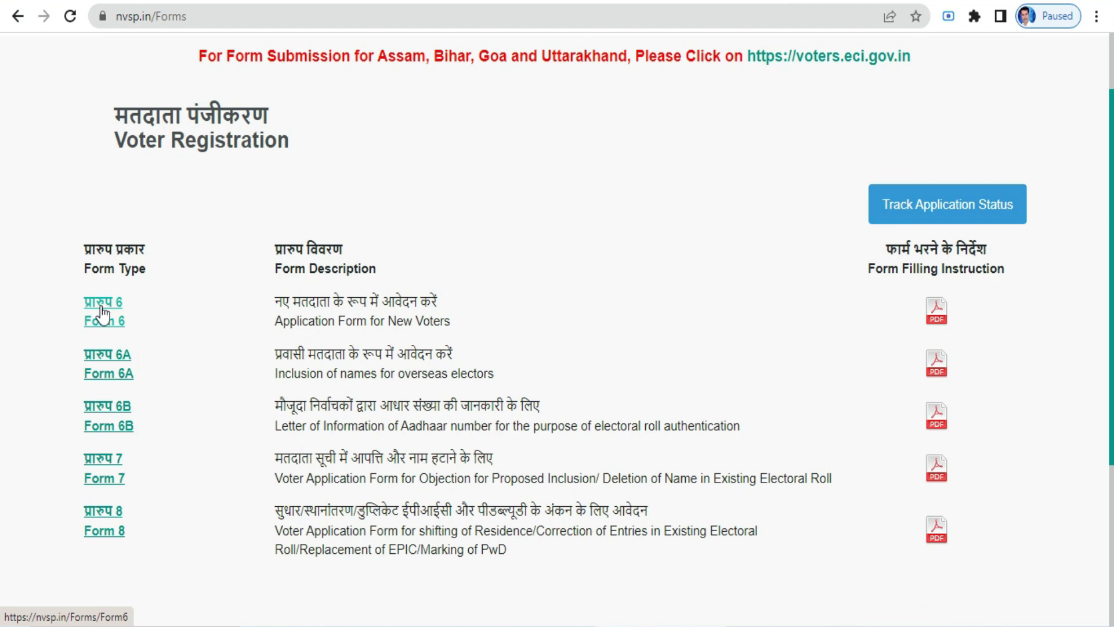
key("alt+f")
key("Escape")
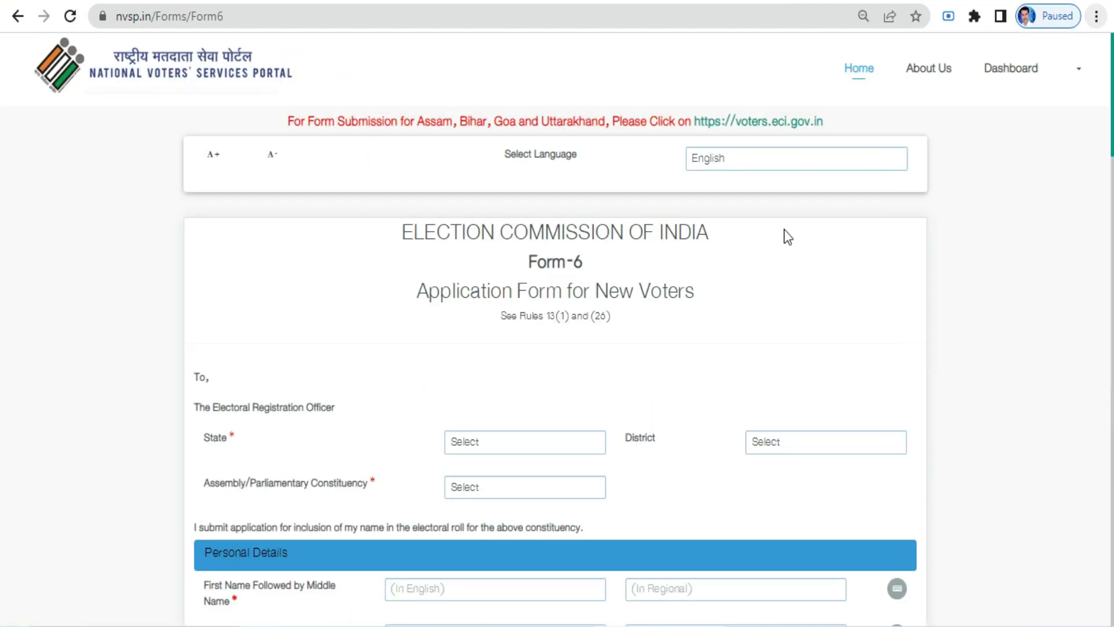
scroll(522, 256, "down", 5)
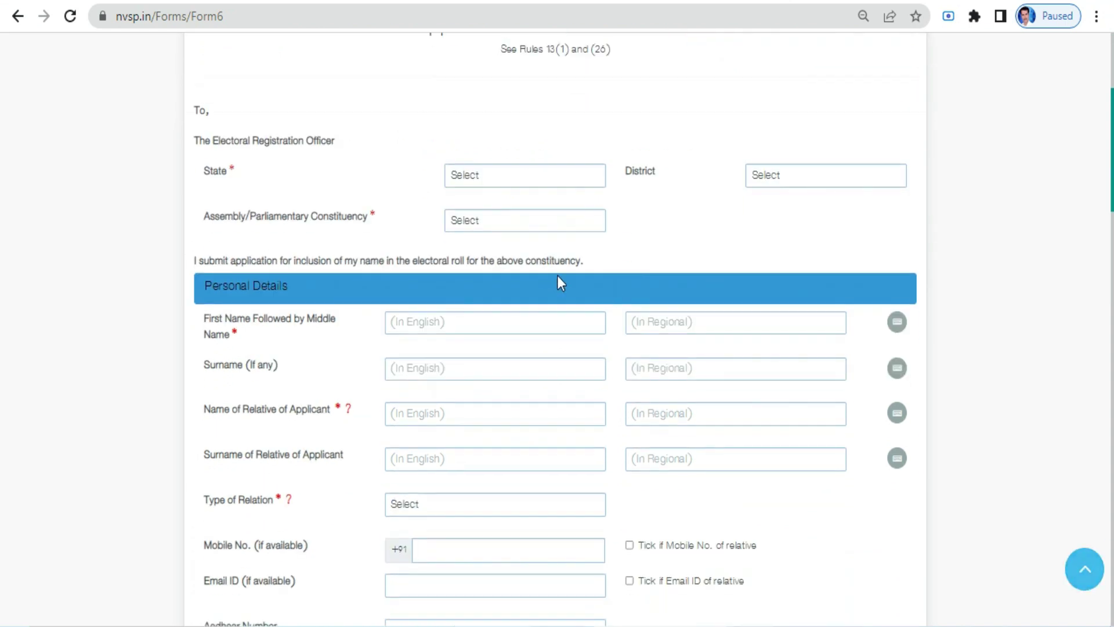
Select state Madhya Pradesh, district SHIVPURI and constituency SHIVPURI on Form 6.
left_click(511, 185)
scroll(490, 390, "down", 5)
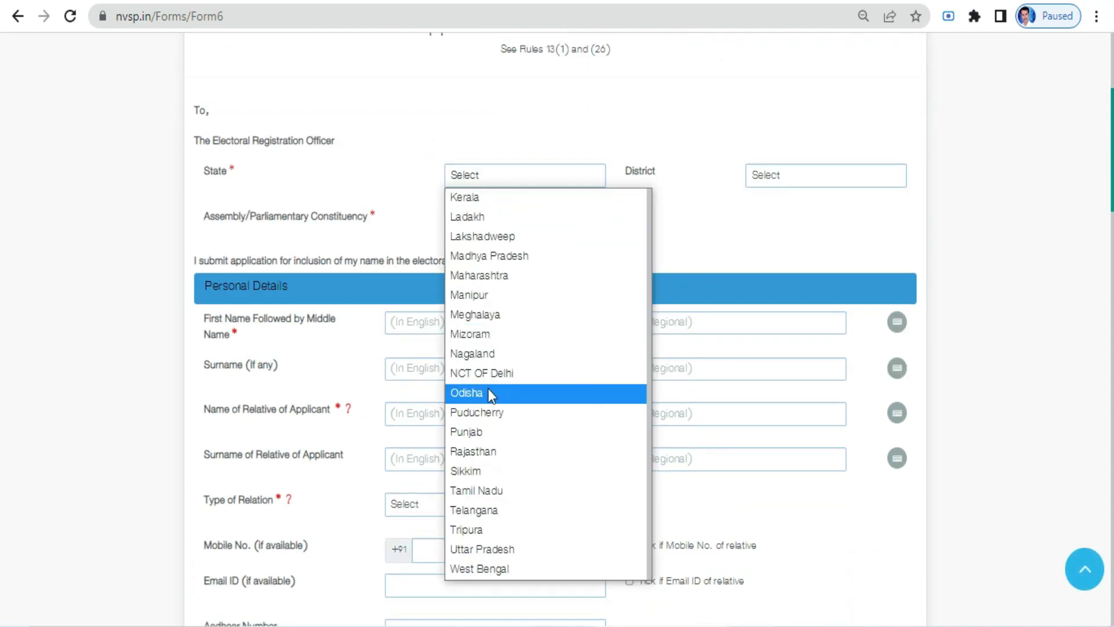
left_click(494, 255)
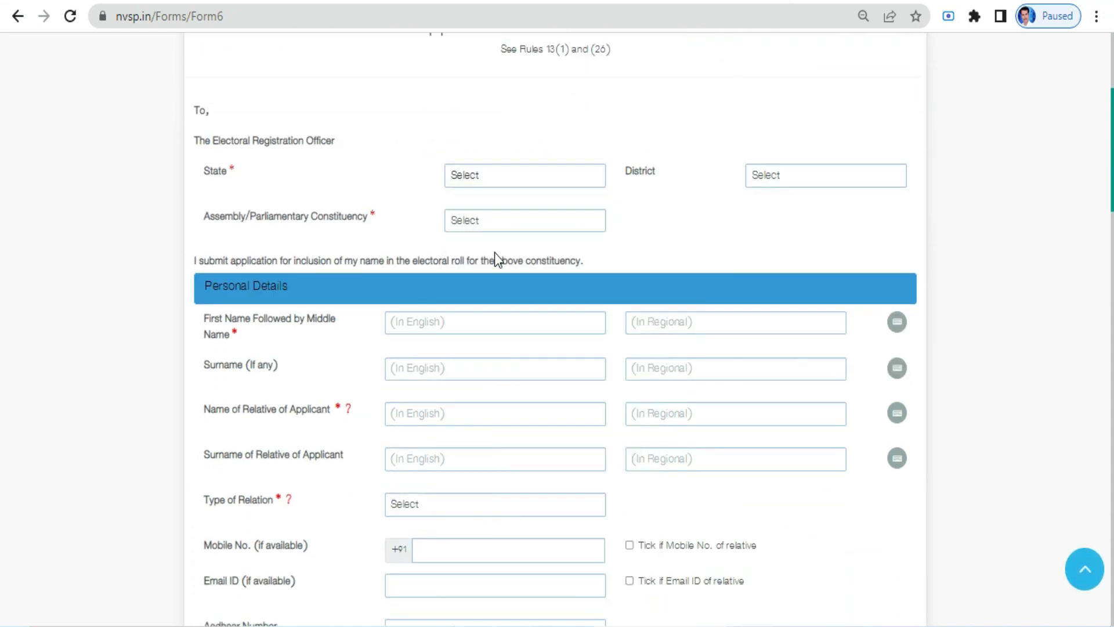
left_click(823, 179)
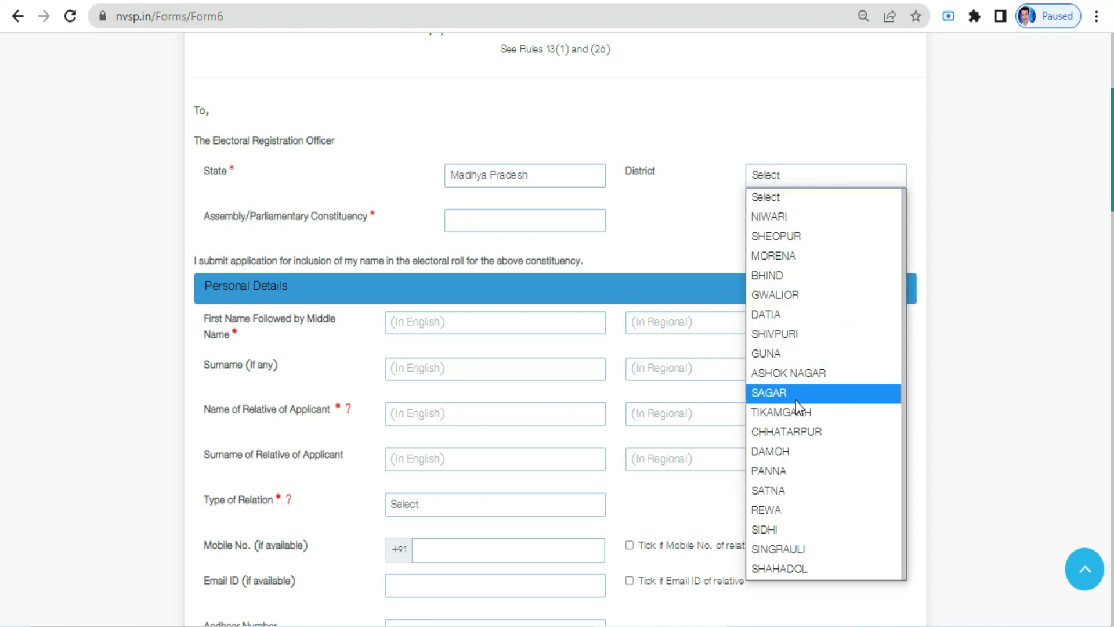
left_click(789, 341)
left_click(499, 221)
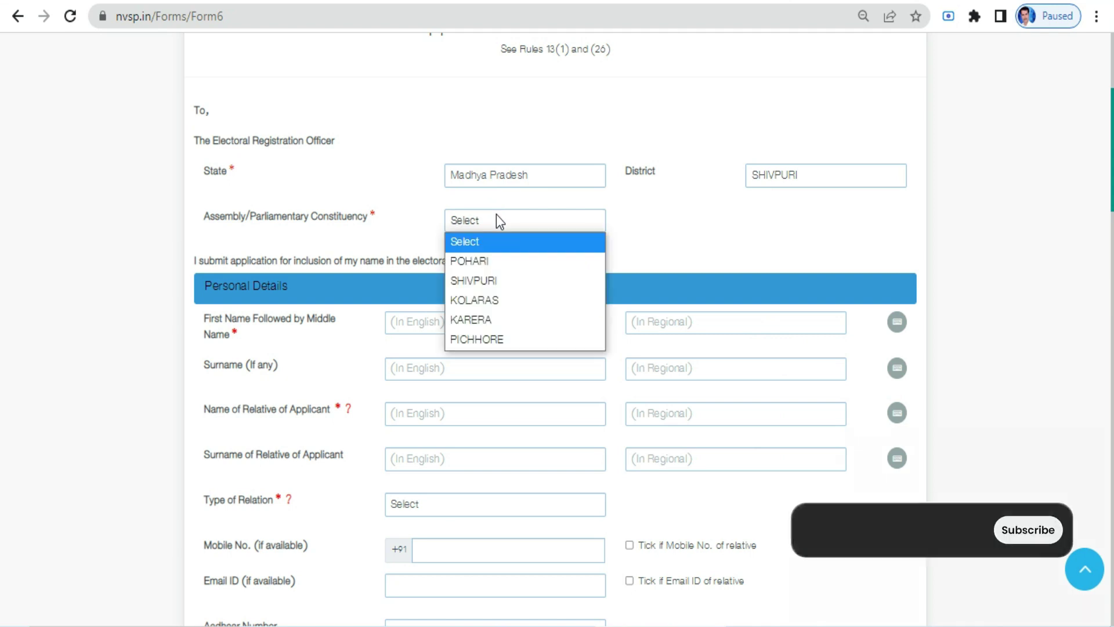
left_click(502, 284)
scroll(552, 321, "down", 2)
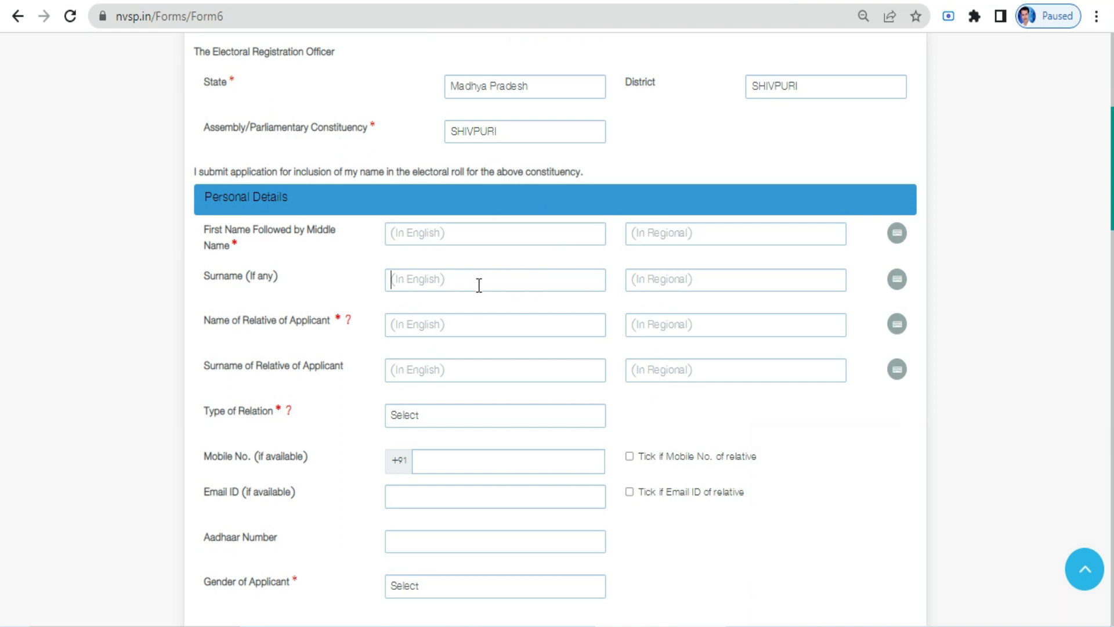
scroll(477, 283, "down", 2)
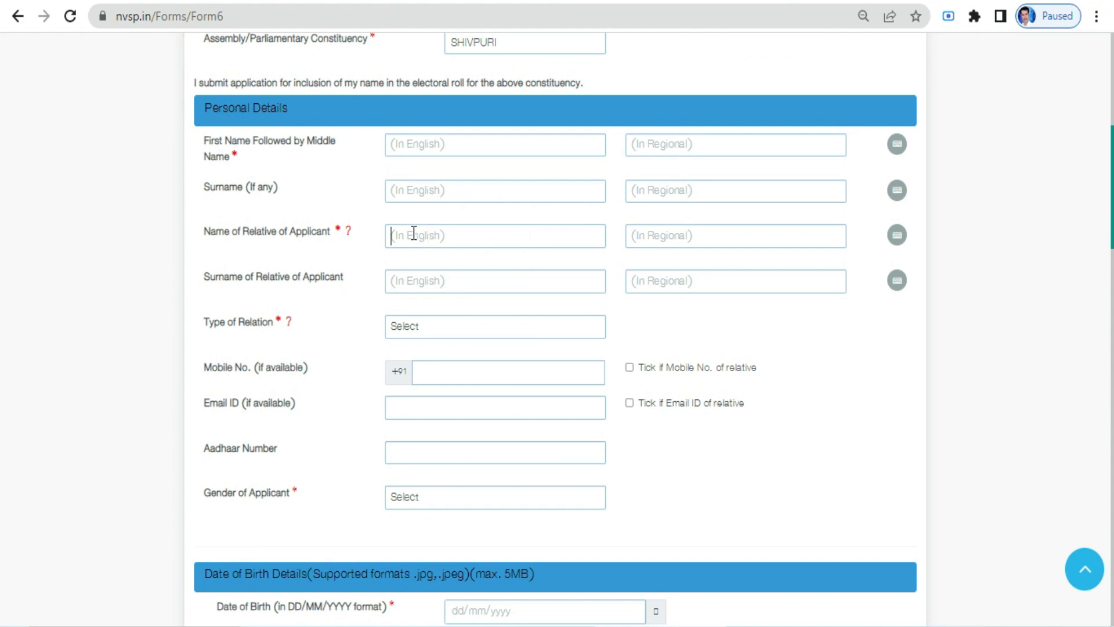
Check the relation-type list without choosing anything, then move to the mobile number field.
left_click(418, 327)
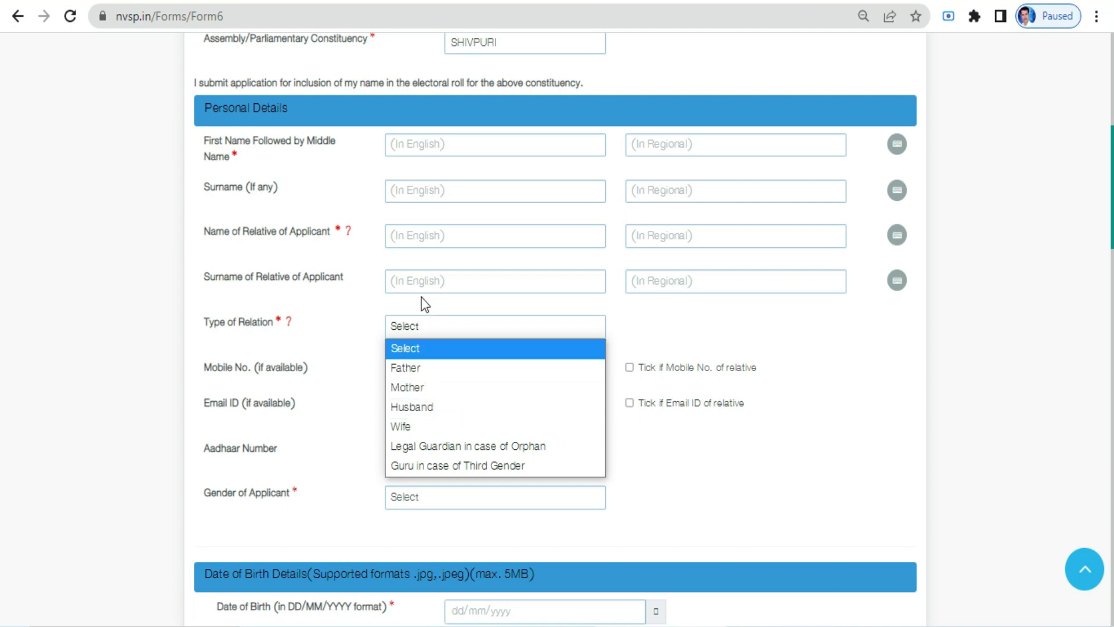
left_click(434, 234)
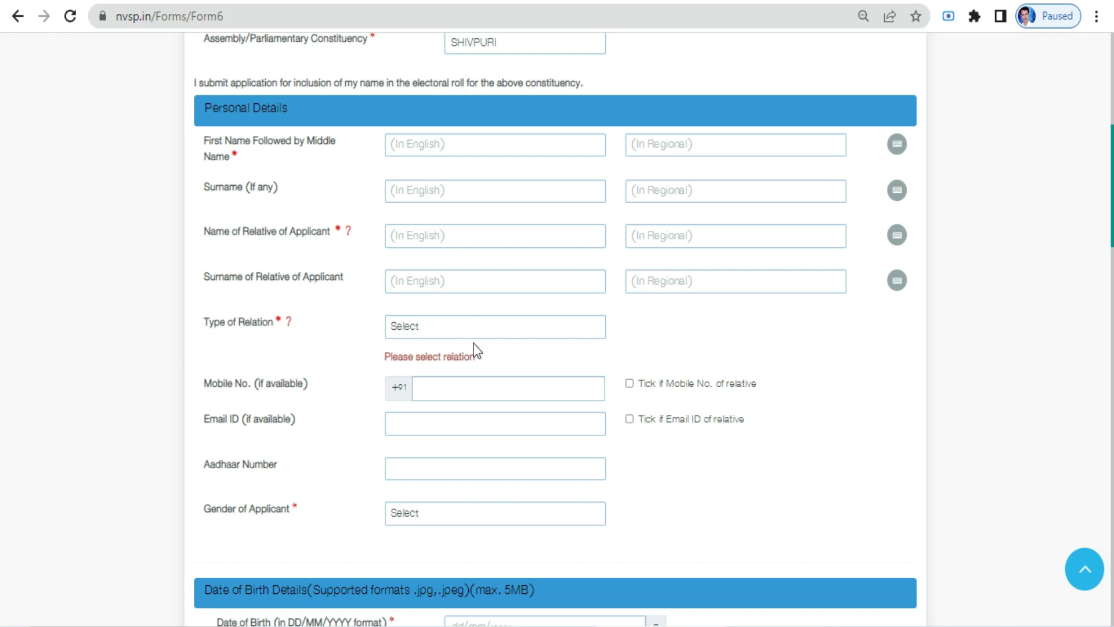
left_click(439, 327)
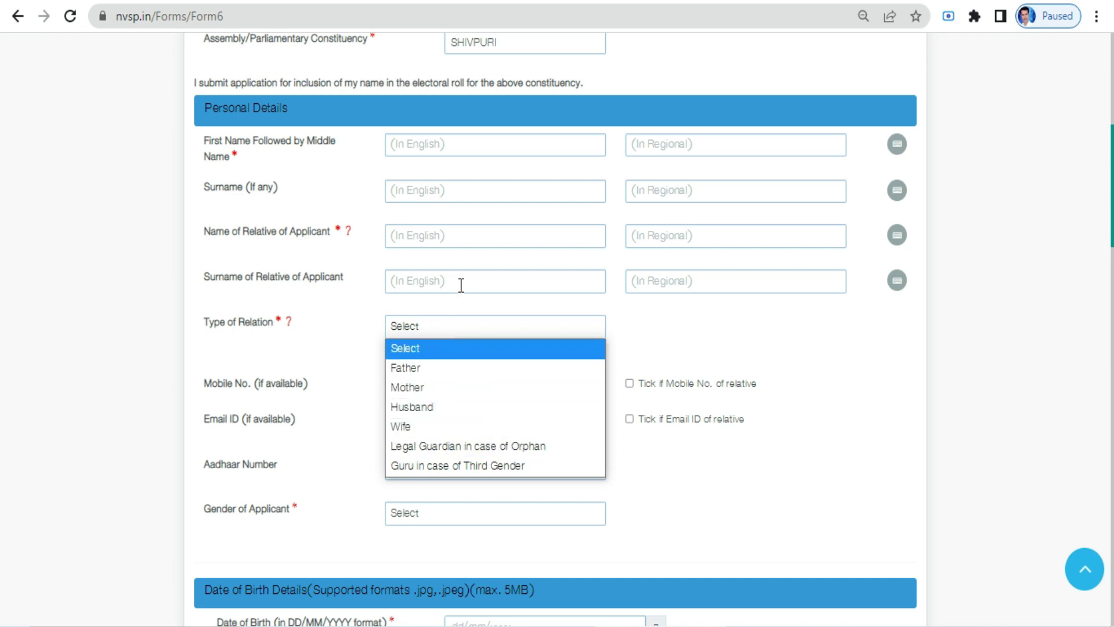
left_click(448, 239)
left_click(449, 326)
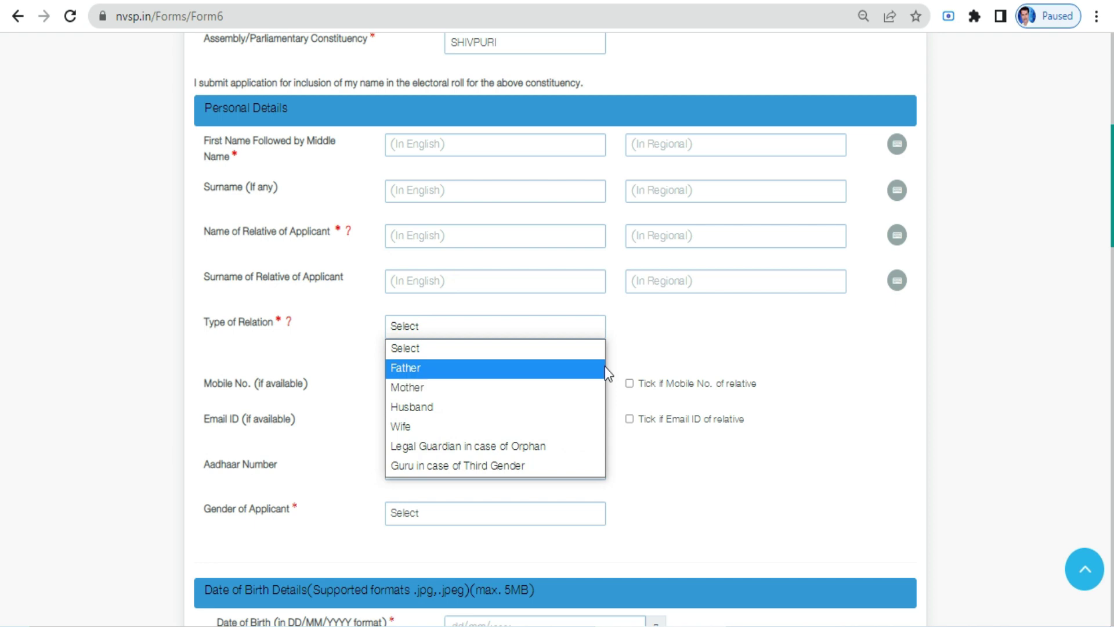
left_click(609, 385)
left_click(477, 393)
scroll(476, 394, "down", 3)
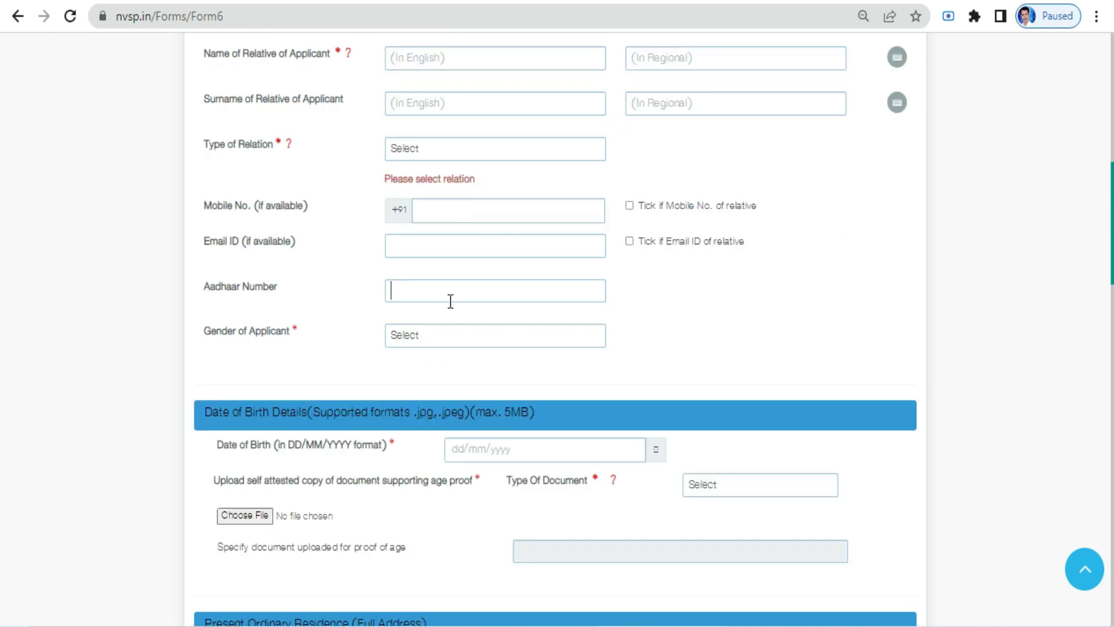
scroll(418, 290, "down", 1)
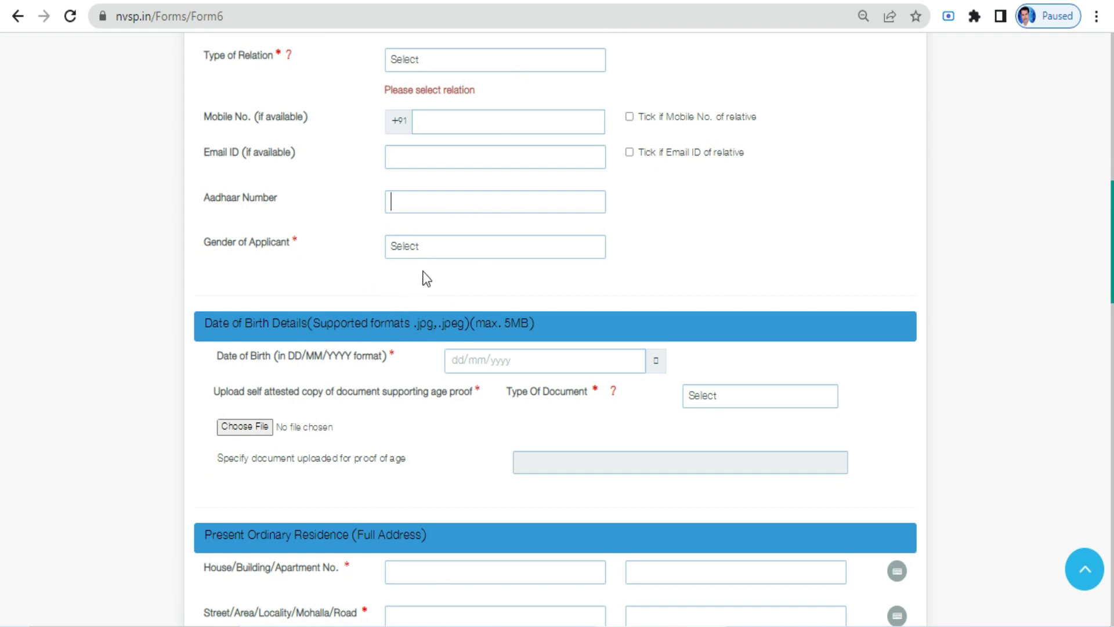
Set the applicant's gender to Male and browse the date-of-birth calendar.
left_click(444, 253)
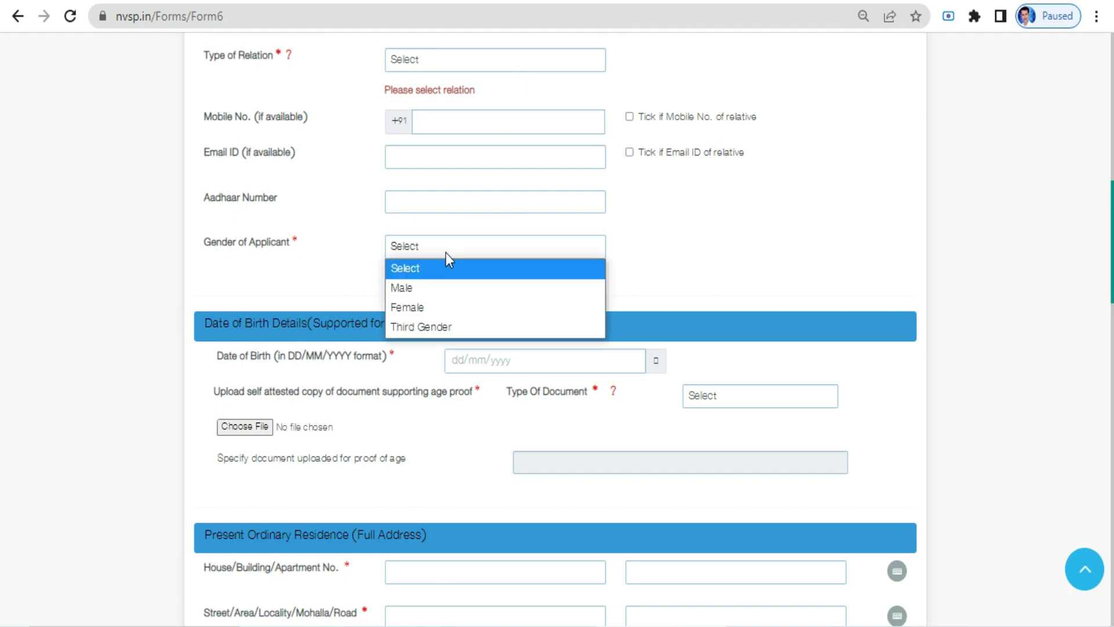
left_click(434, 288)
scroll(545, 298, "down", 1)
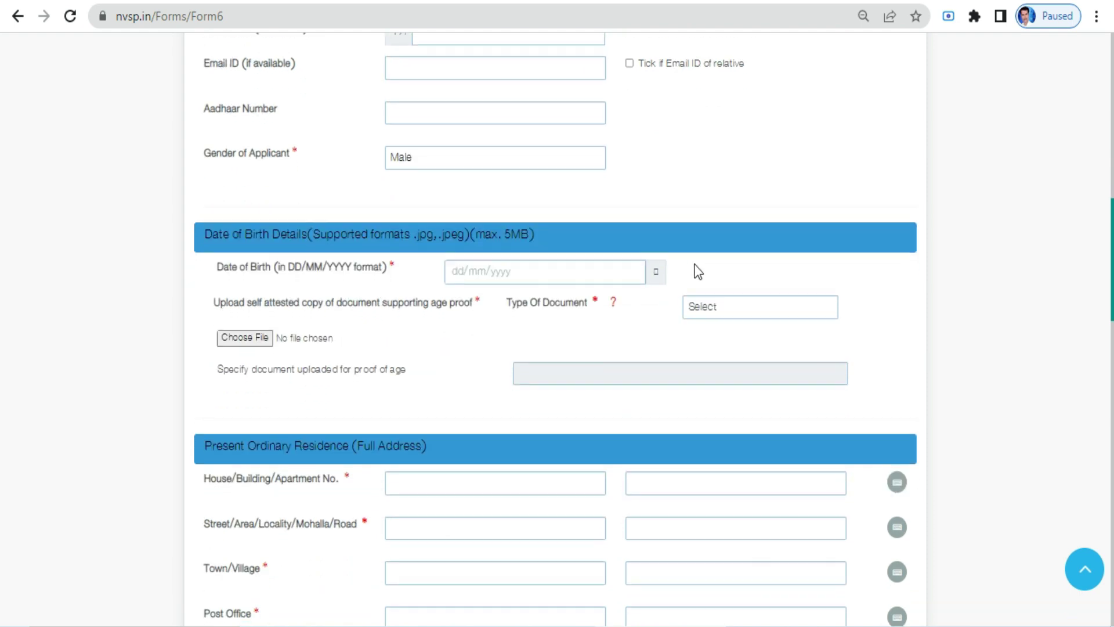
left_click(594, 281)
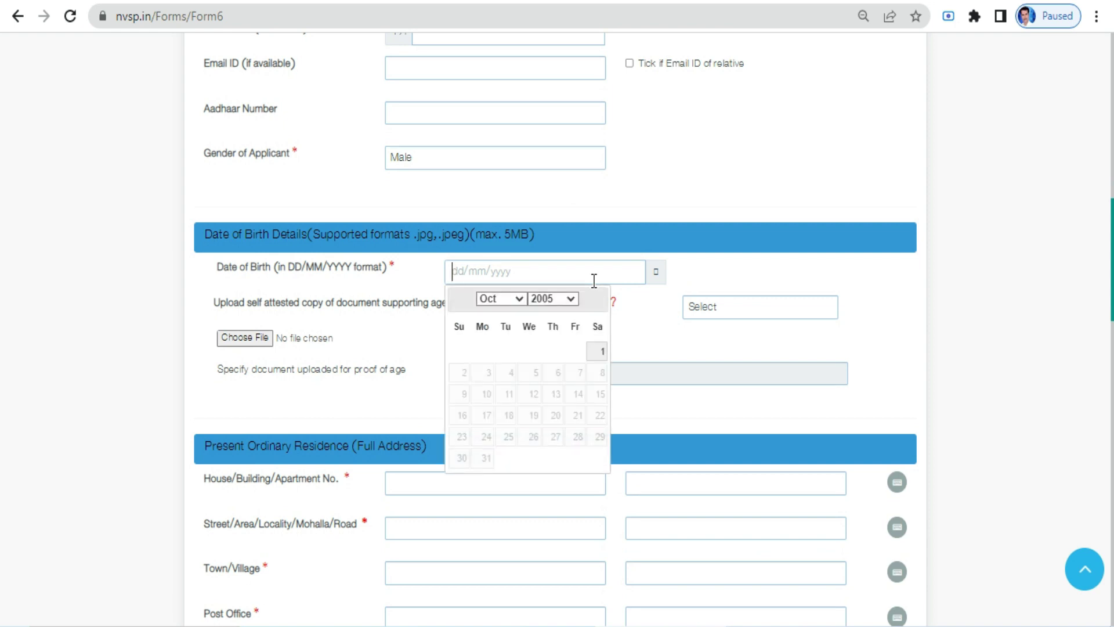
left_click(672, 221)
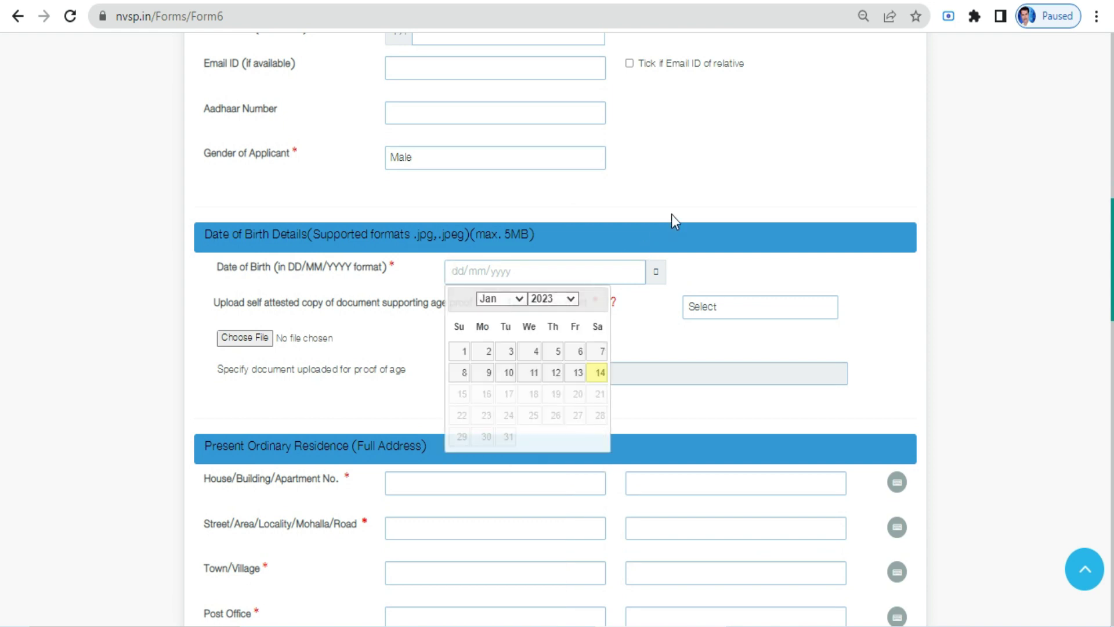
Leave the age-proof document type unchanged and bring up its file picker.
left_click(733, 317)
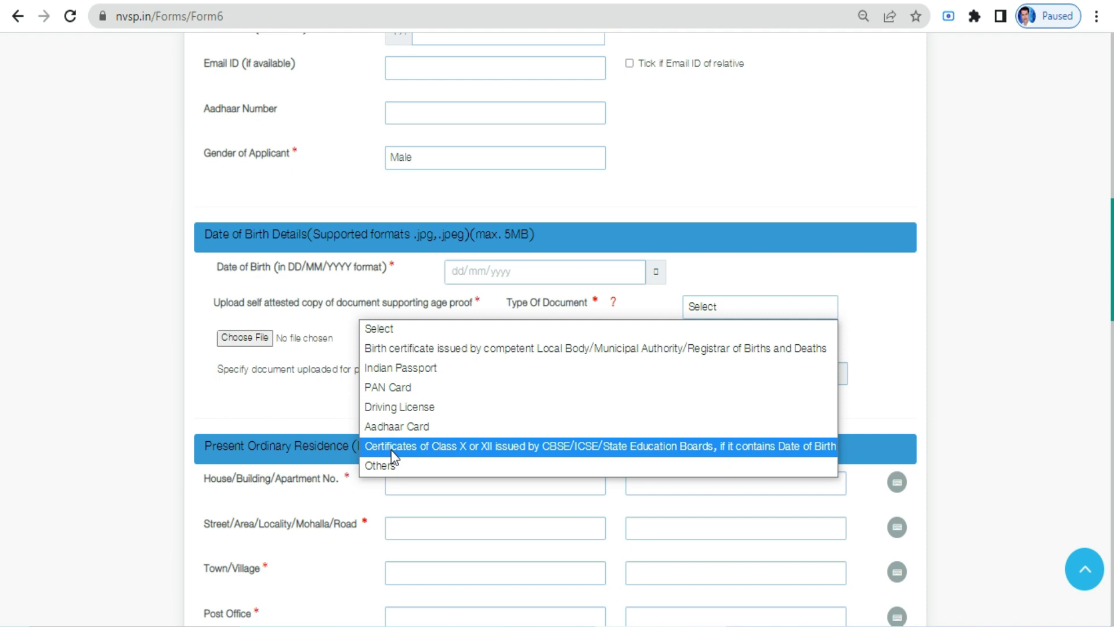
left_click(273, 418)
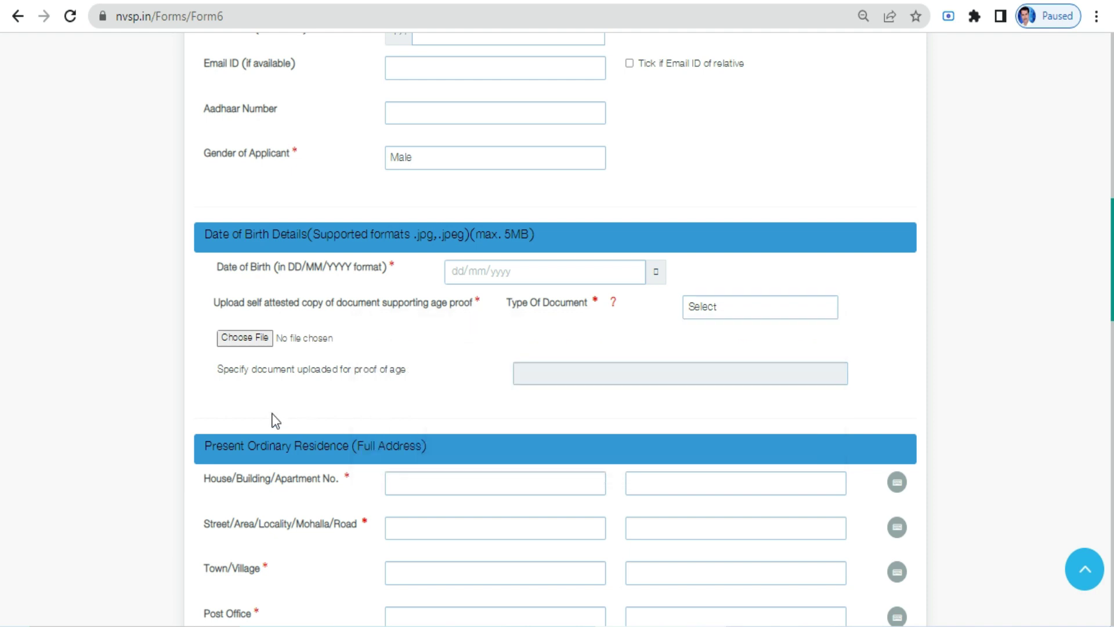
left_click(246, 337)
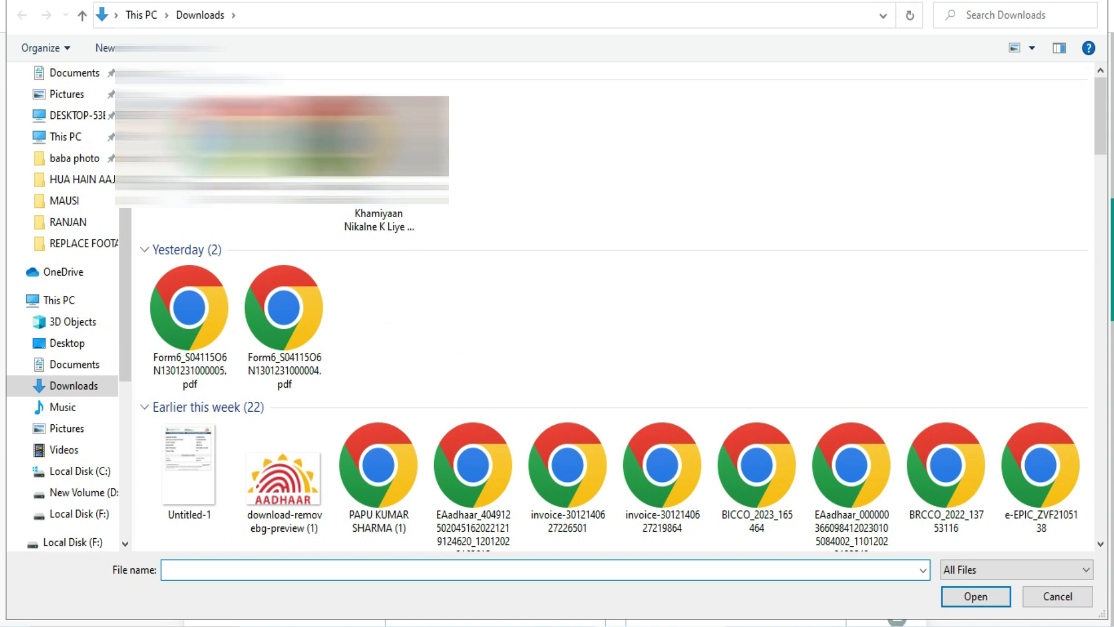
Cancel the file picker and move into the house number and street/area residence fields.
key("Escape")
scroll(552, 251, "down", 1)
left_click(423, 221)
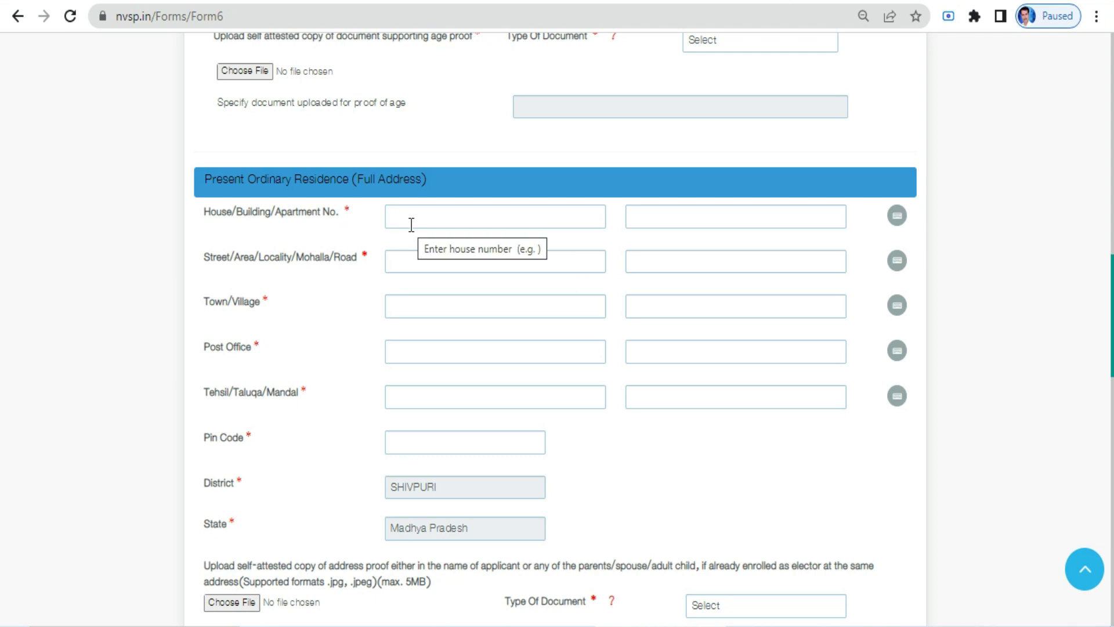
left_click(414, 257)
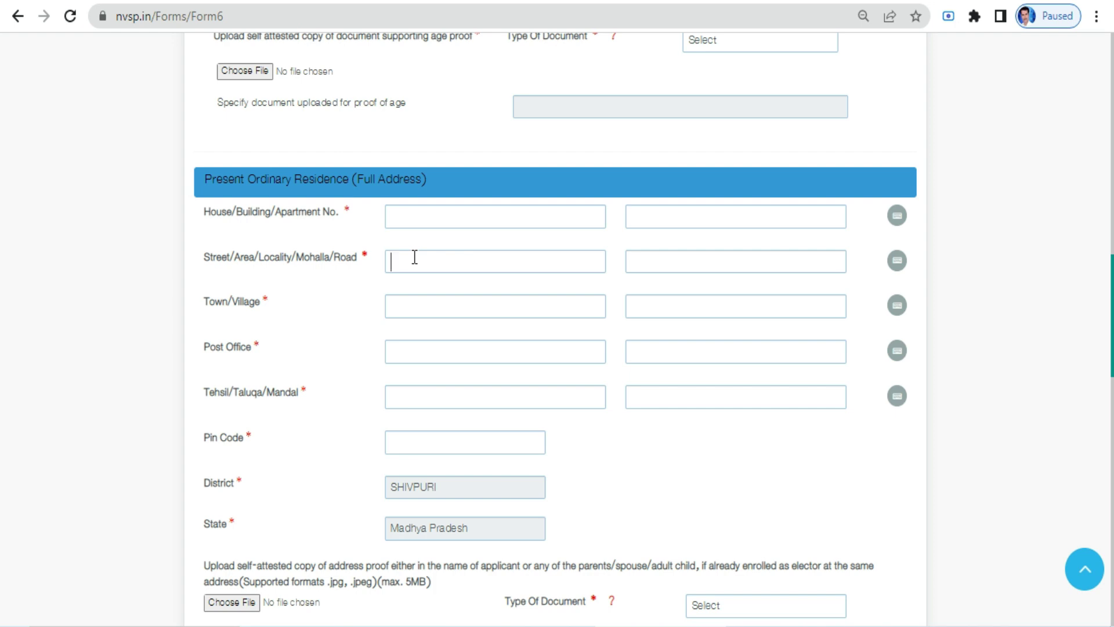
Step through the street/area, post office, Tehsil and Pin Code address fields.
left_click(416, 258)
left_click(440, 348)
scroll(445, 343, "down", 2)
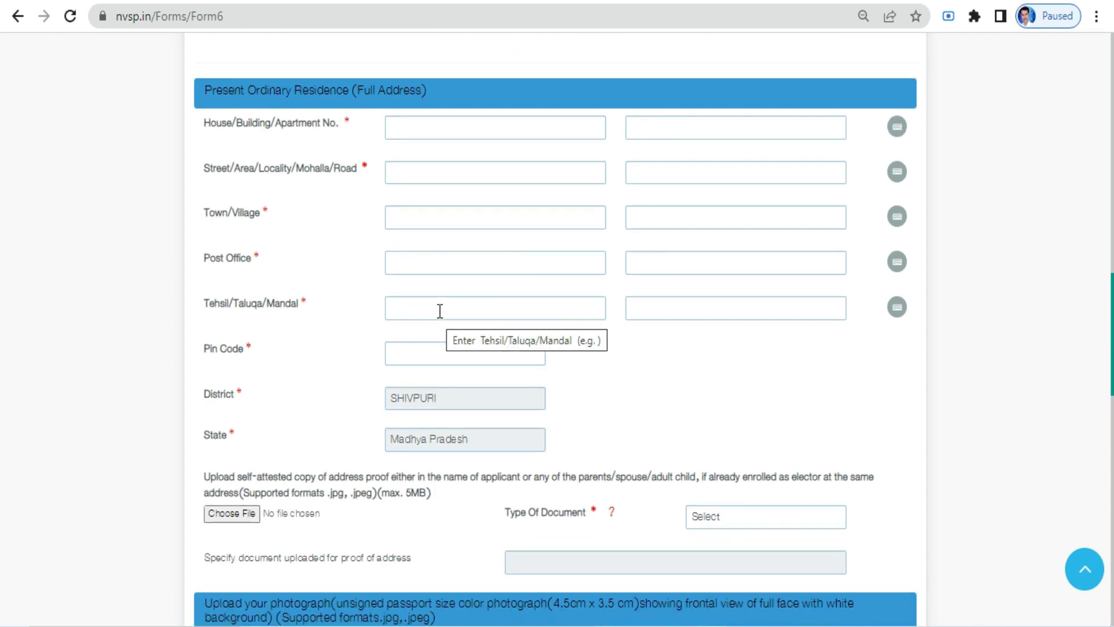
left_click(440, 312)
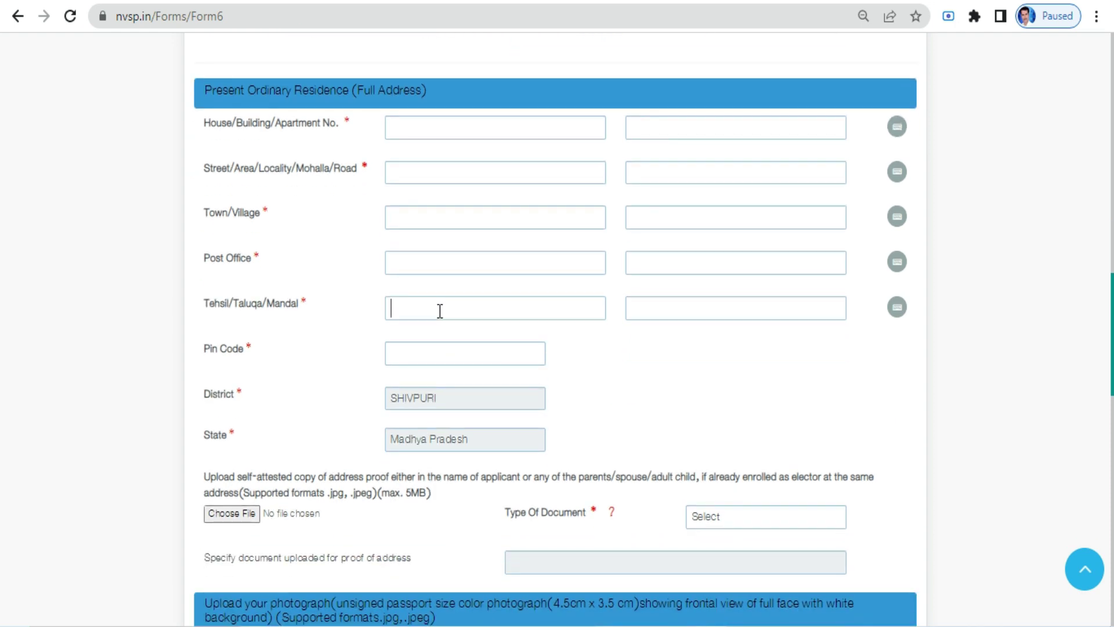
left_click(444, 358)
scroll(574, 383, "down", 2)
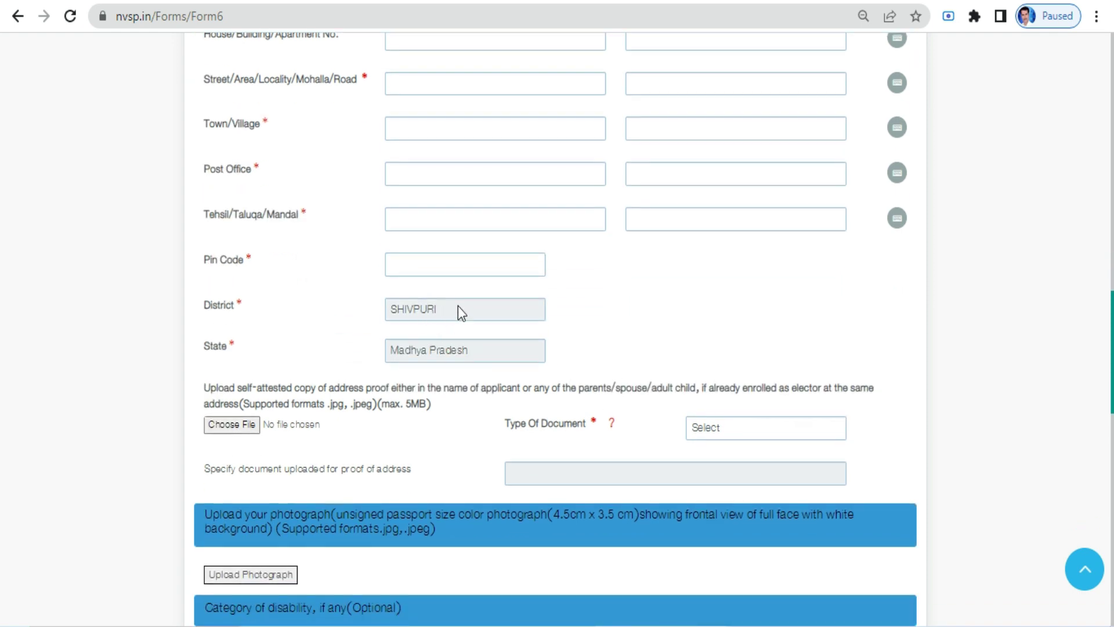
scroll(542, 360, "down", 2)
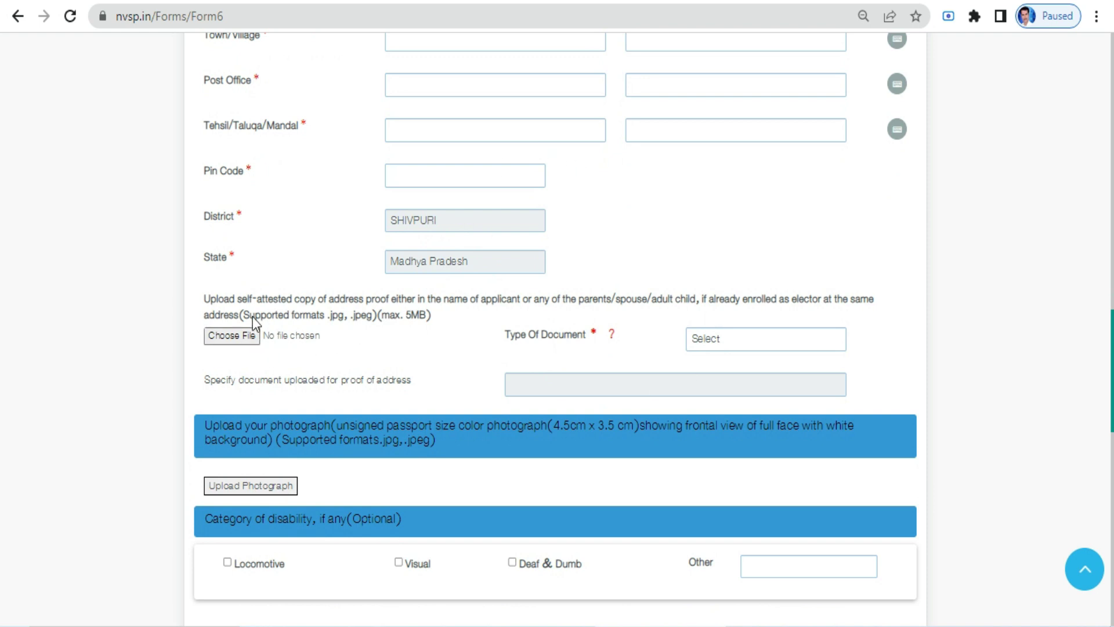
Choose Aadhaar Card as the address-proof document type.
left_click(718, 343)
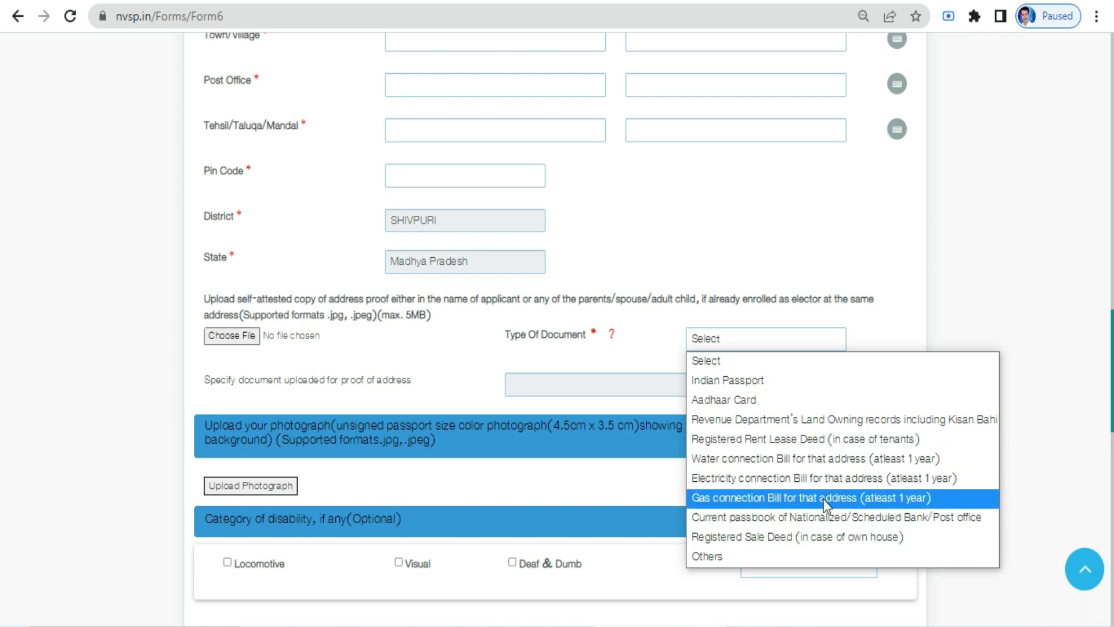
left_click(740, 401)
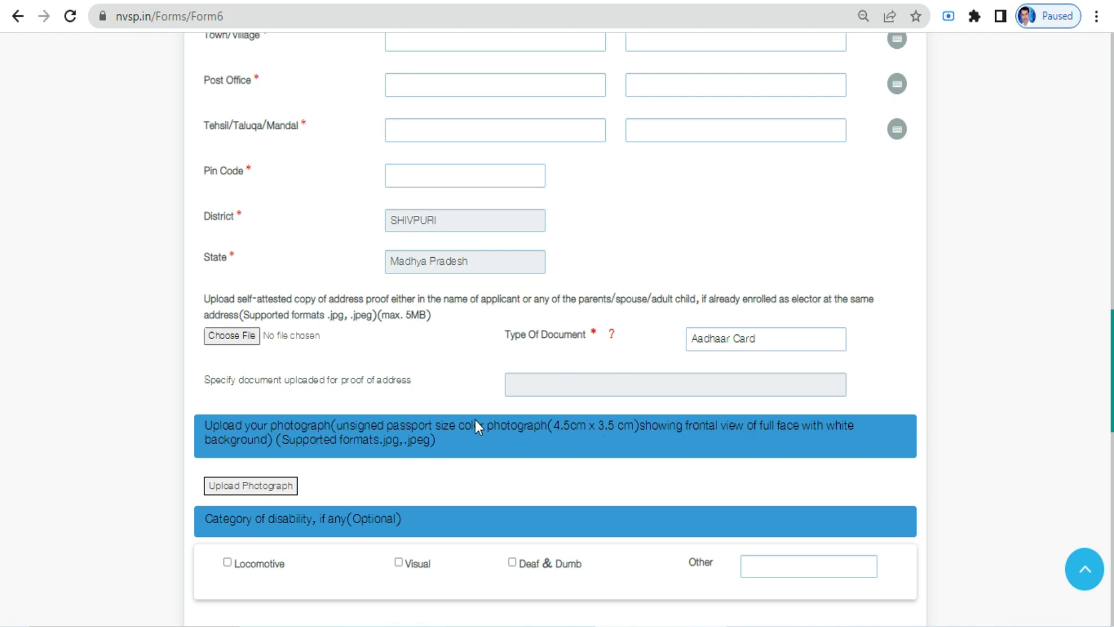
scroll(475, 426, "down", 3)
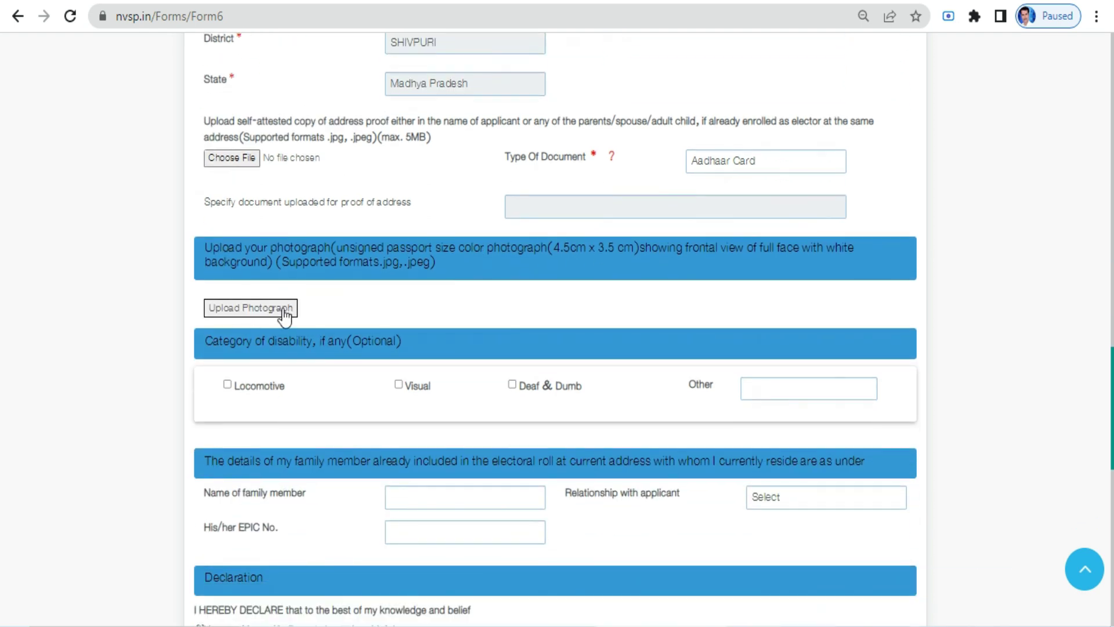
left_click(248, 310)
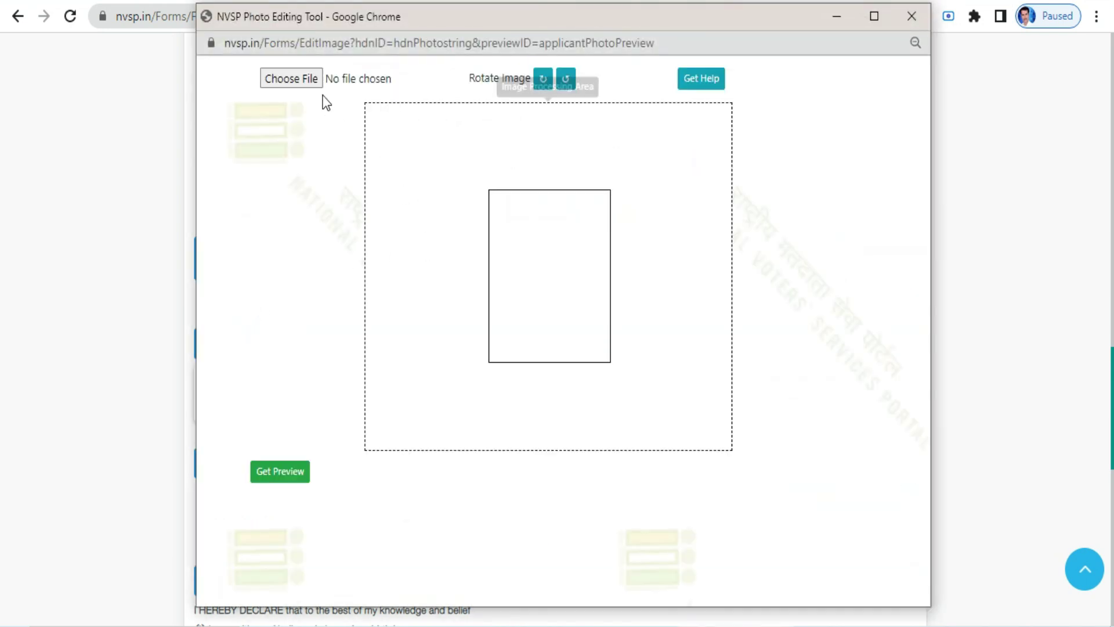
Pick the applicant's photo file, preview the crop, and save it into Form 6.
left_click(291, 79)
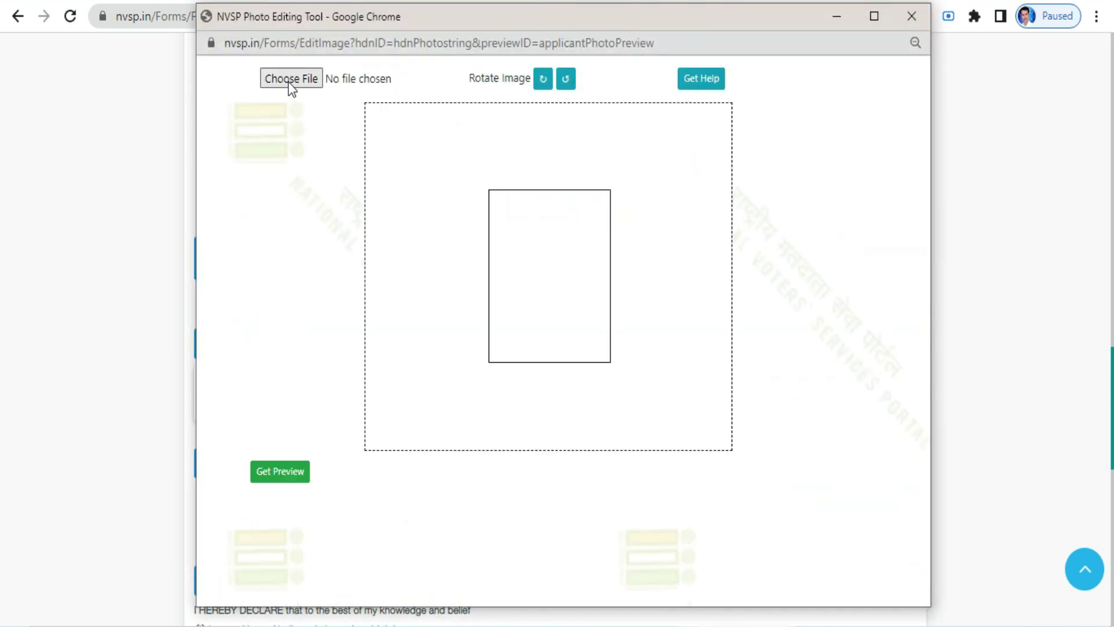
scroll(274, 266, "down", 20)
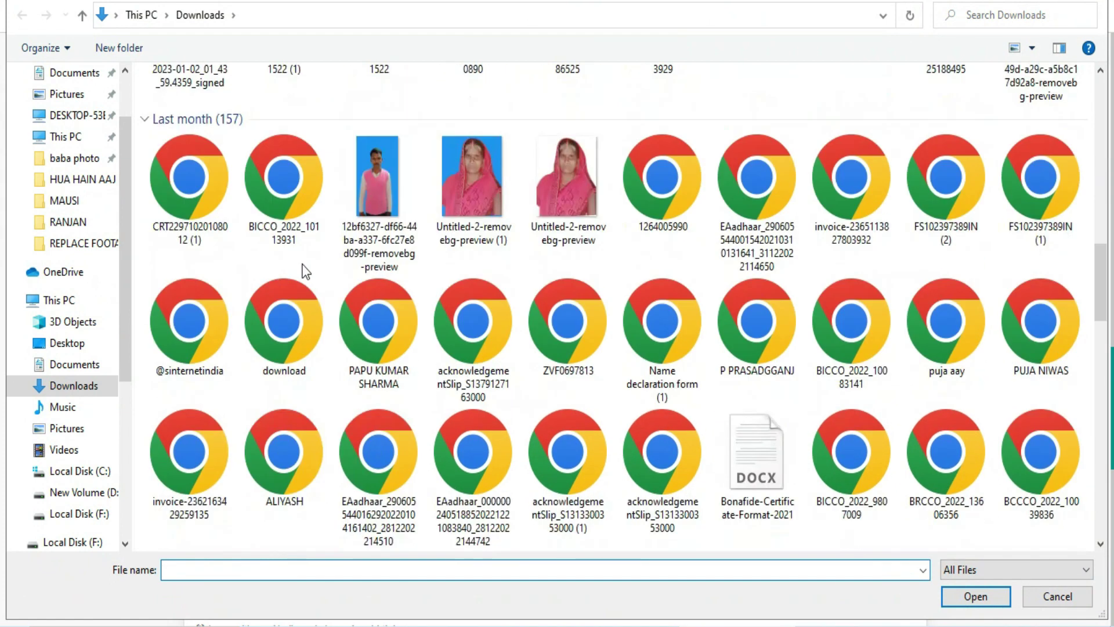
scroll(274, 266, "down", 3)
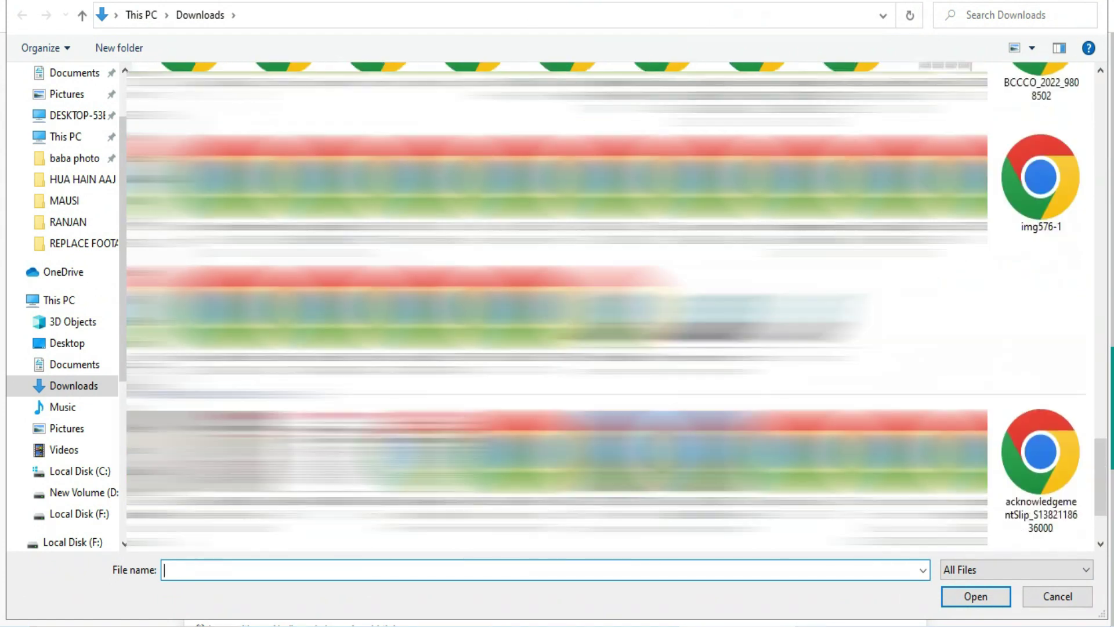
left_click(274, 266)
key("Return")
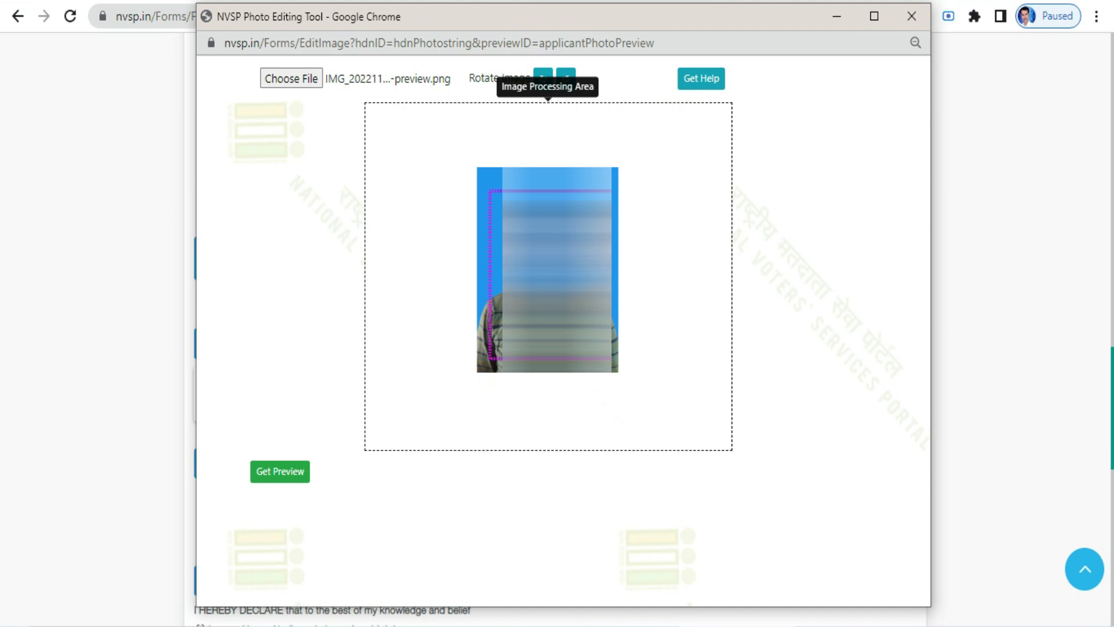
left_click(287, 472)
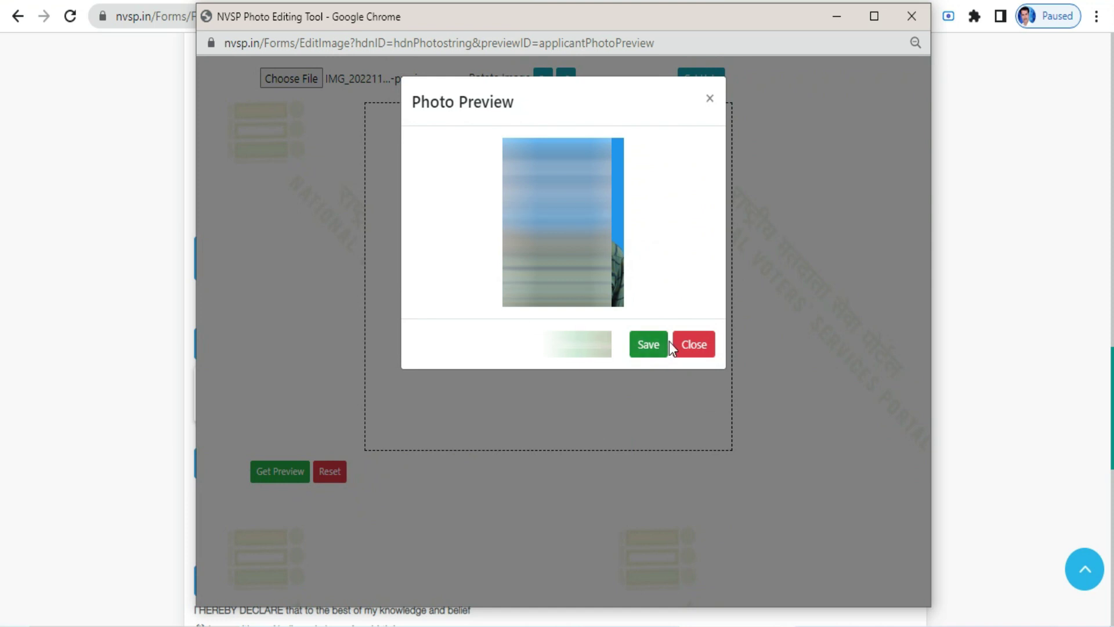
left_click(649, 345)
scroll(470, 311, "down", 3)
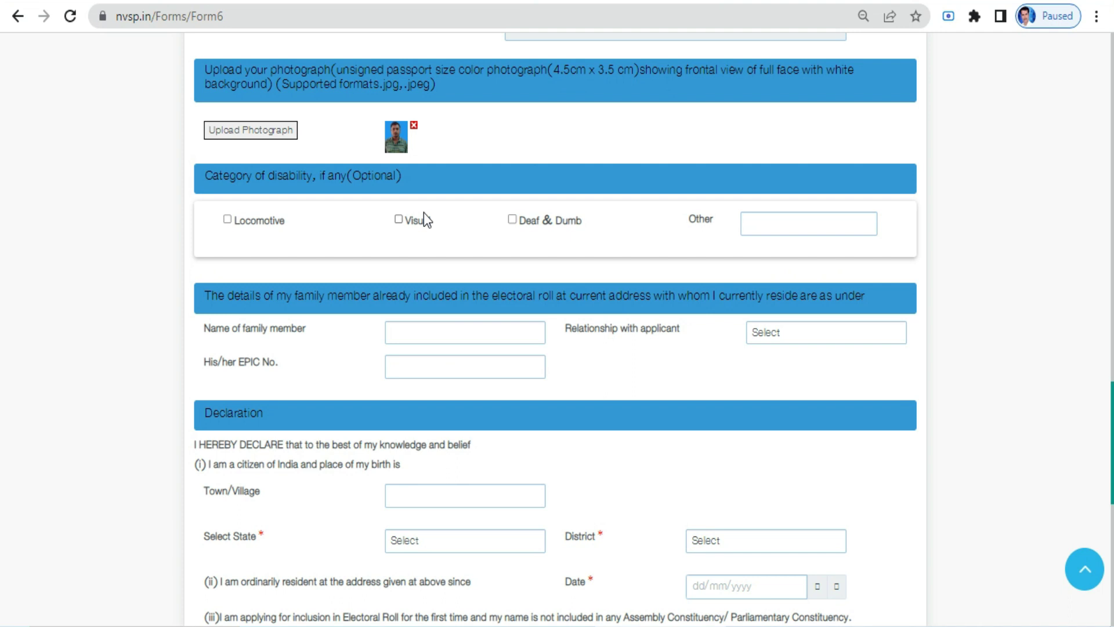
Set the birth state to Haryana and the birth district to YAMUNANAGAR.
scroll(443, 267, "down", 2)
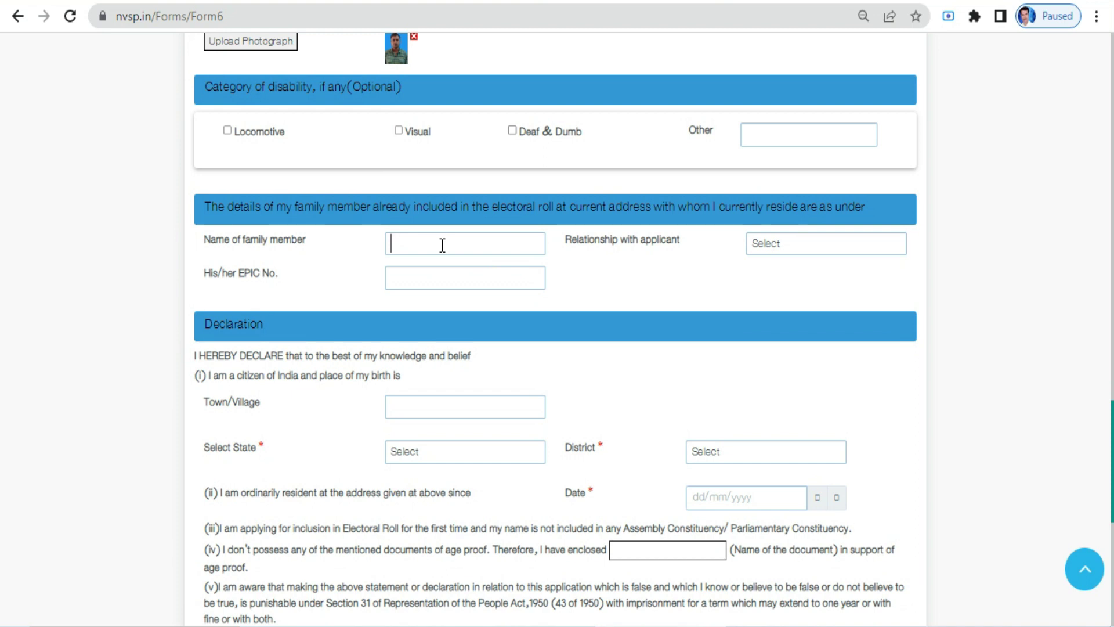
left_click(851, 243)
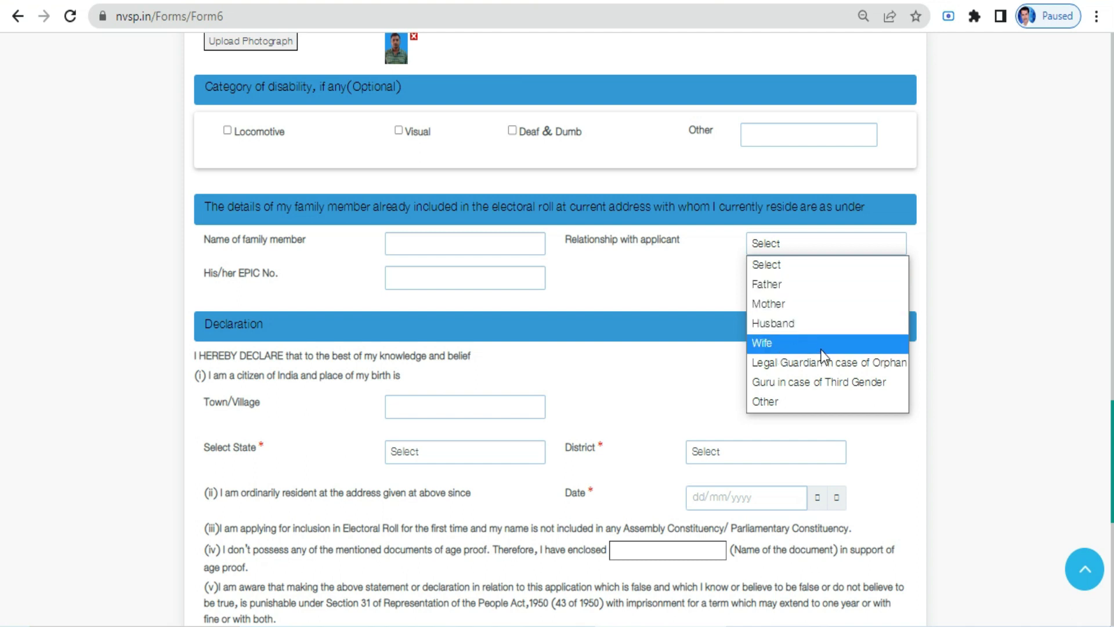
left_click(657, 297)
scroll(535, 279, "down", 3)
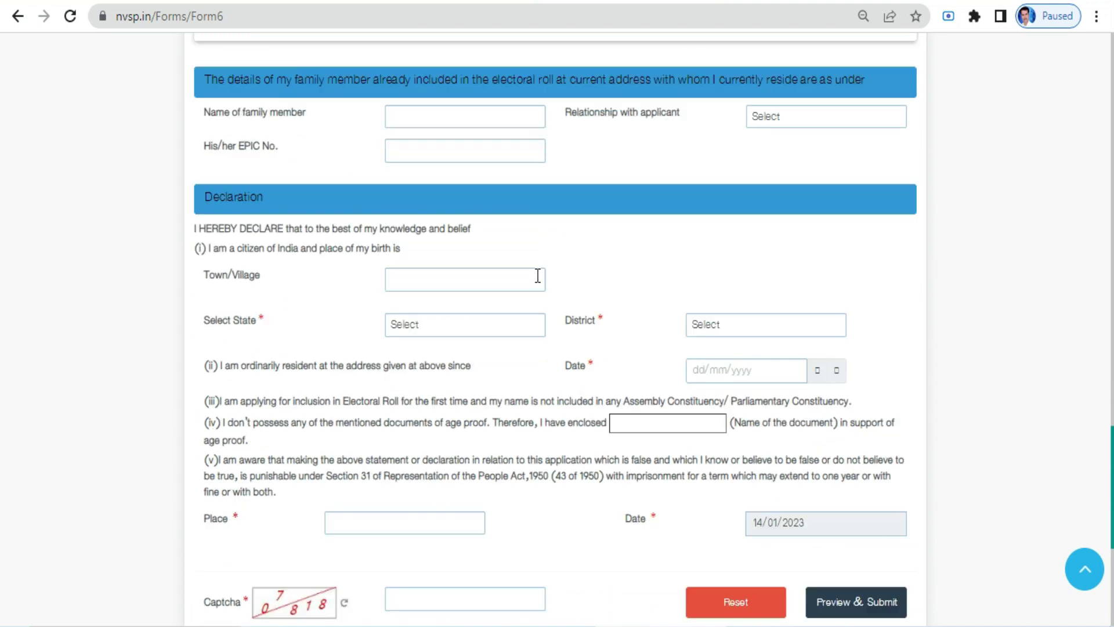
left_click(437, 281)
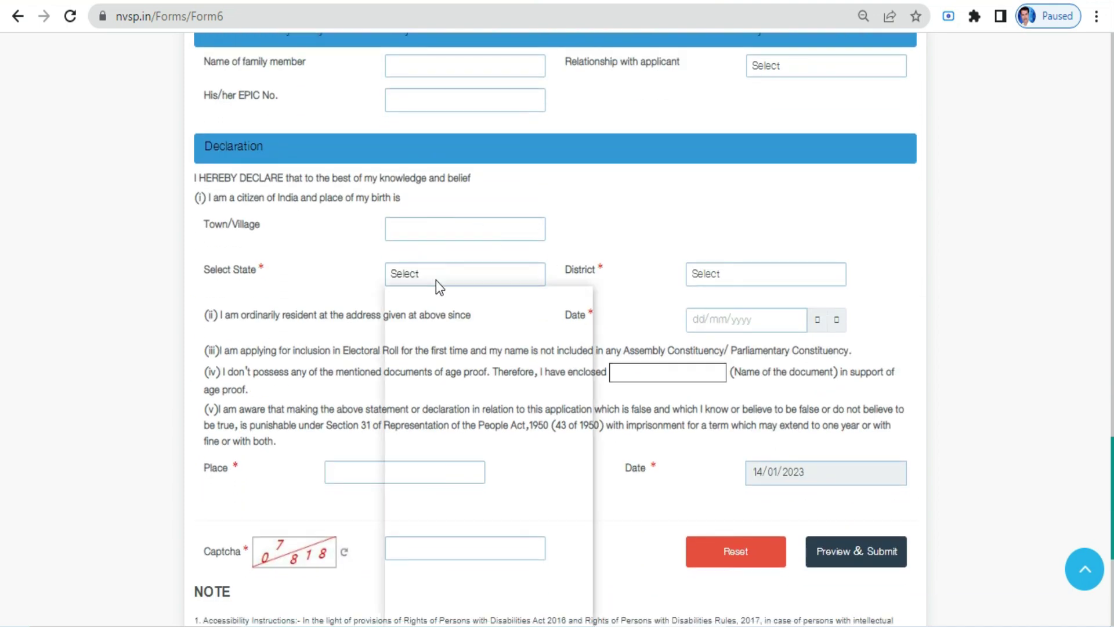
left_click(444, 434)
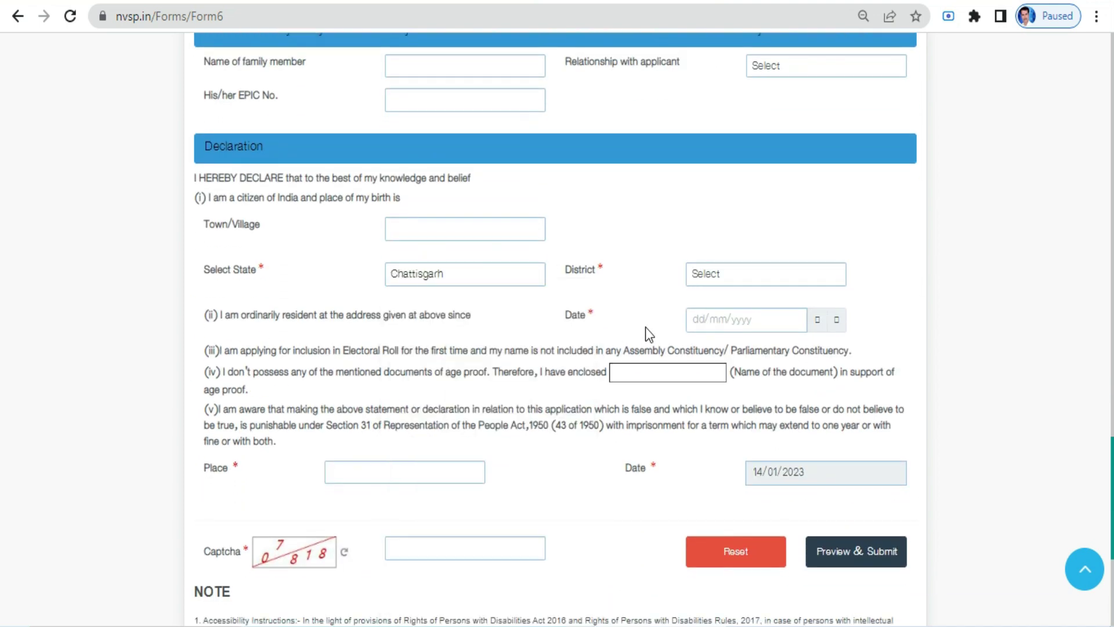
left_click(496, 284)
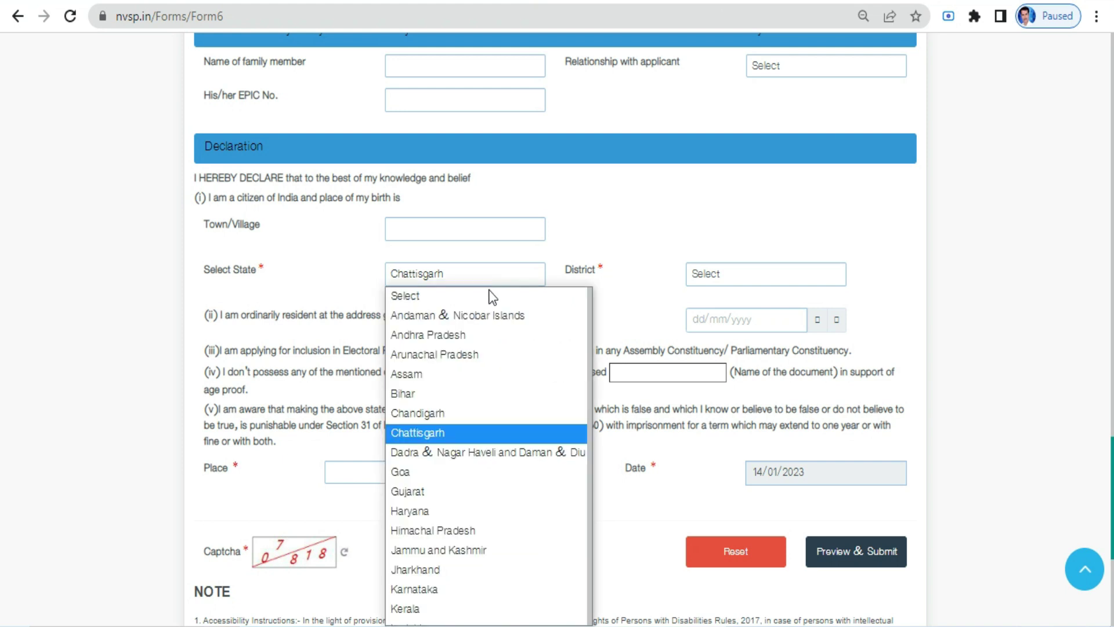
left_click(456, 515)
left_click(812, 278)
left_click(760, 352)
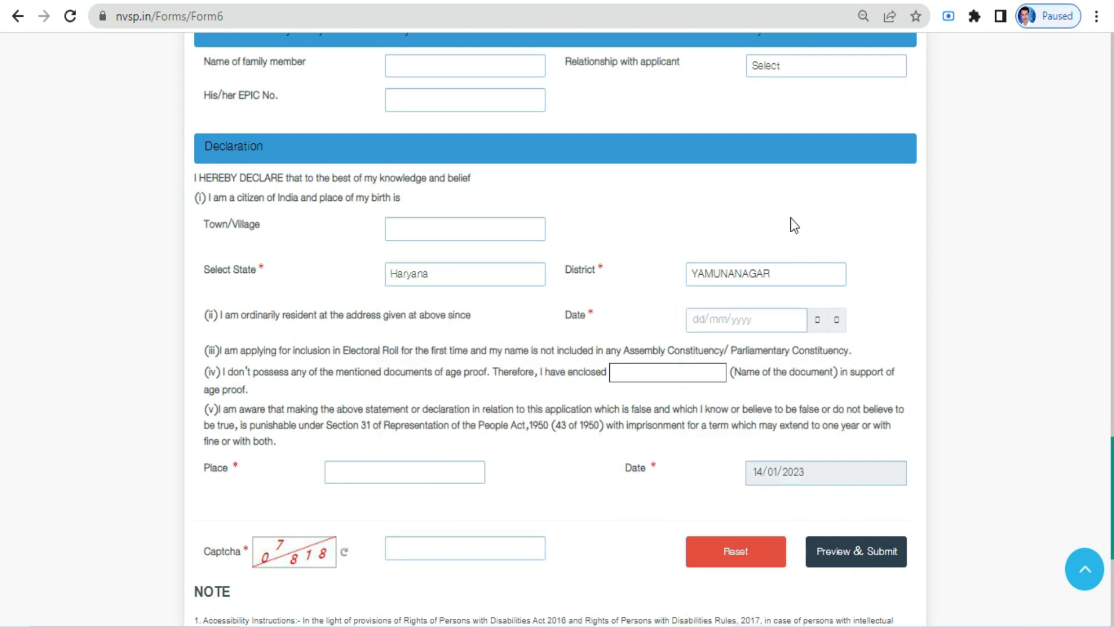
scroll(834, 287, "down", 1)
scroll(834, 287, "down", 1)
Set the residence-since date to 14/01/2023, then move to the Place and Captcha fields.
left_click(746, 232)
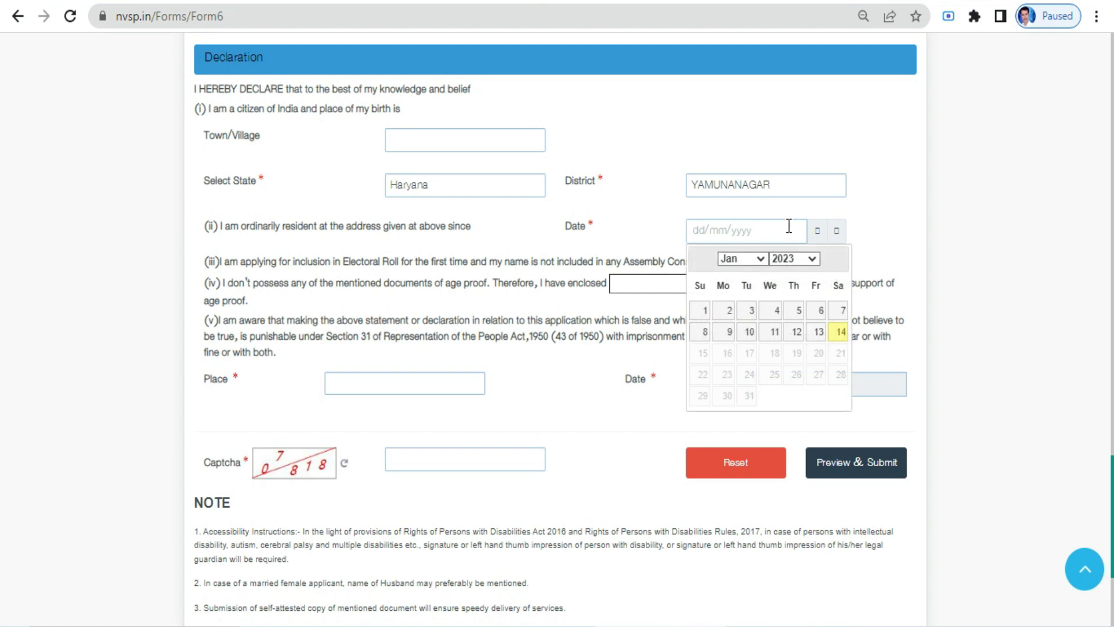
left_click(838, 333)
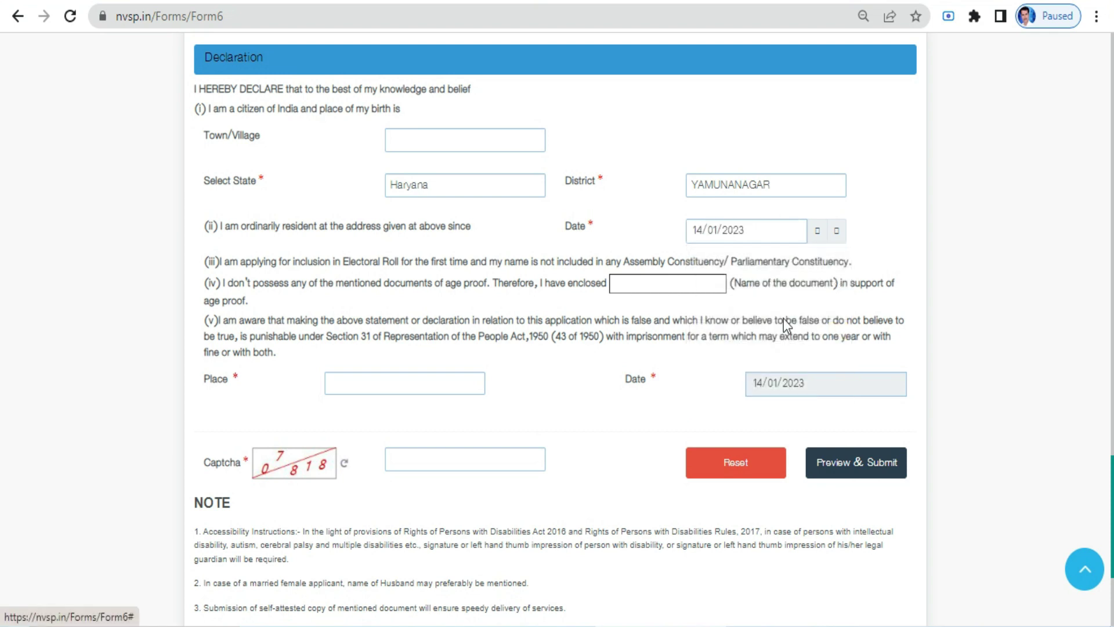
scroll(755, 302, "down", 1)
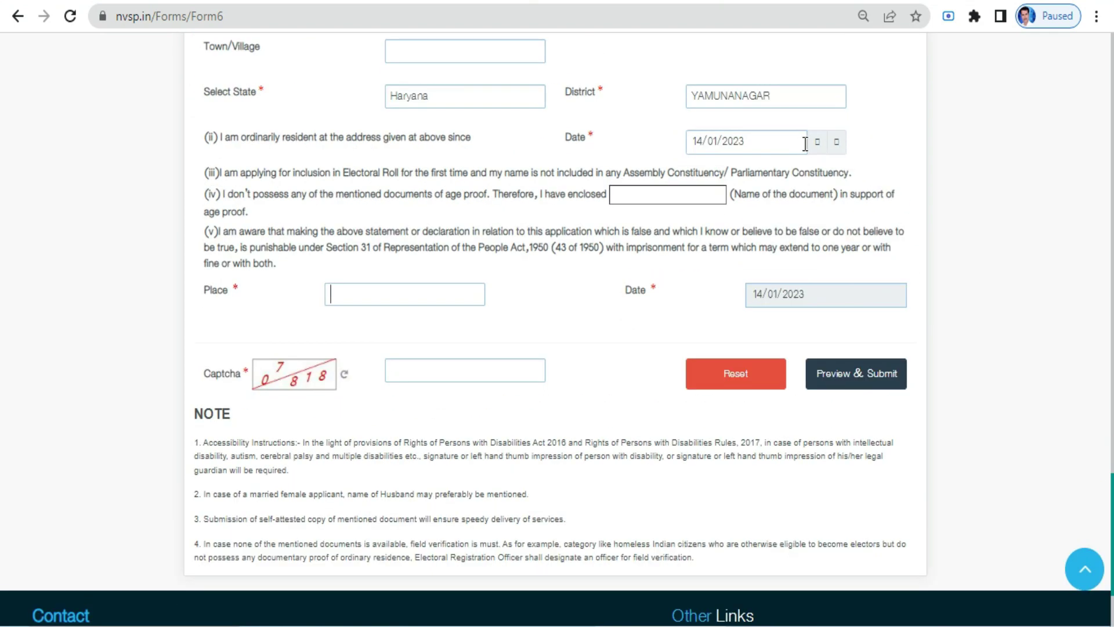
left_click(381, 299)
scroll(350, 318, "down", 1)
scroll(350, 317, "down", 1)
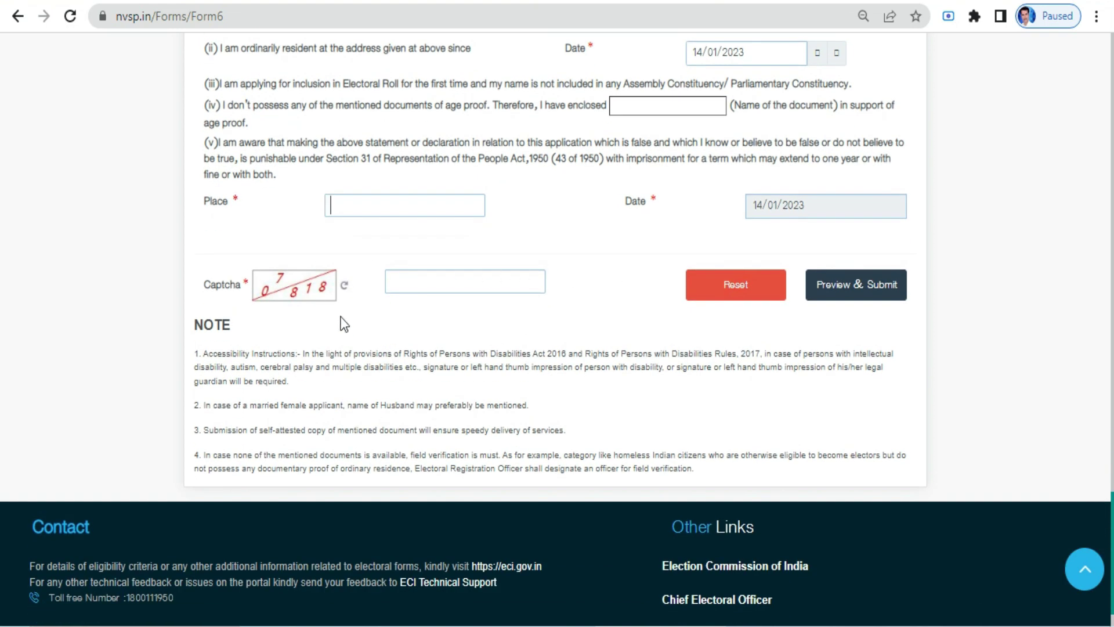
left_click(863, 293)
Scroll back up Form 6 to leave it for the nvsp.in home page.
scroll(701, 241, "up", 20)
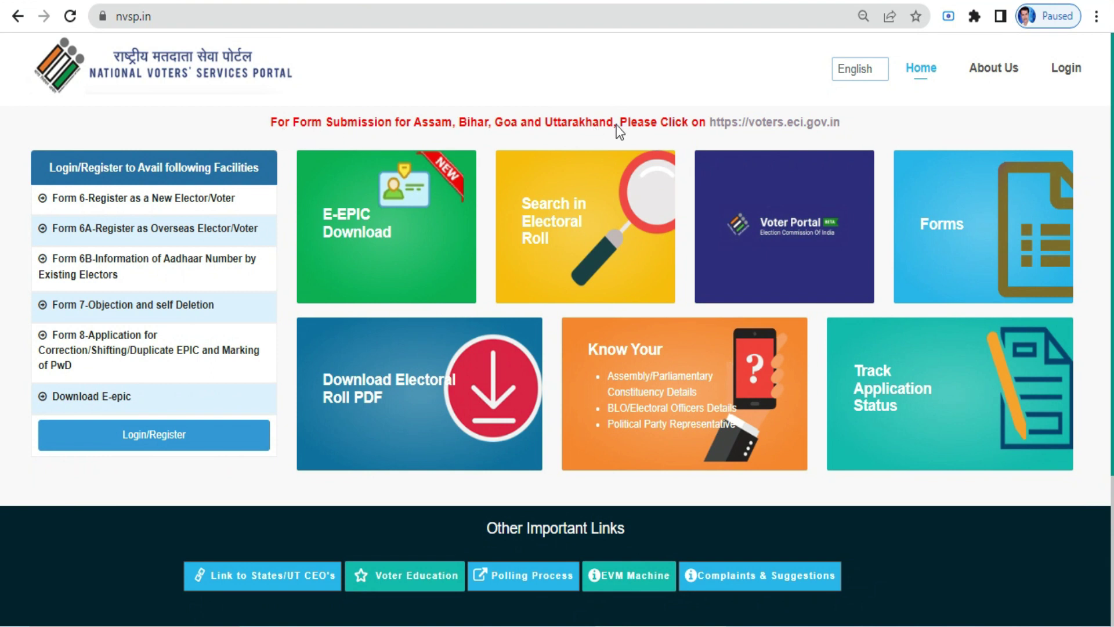
Open voters.eci.gov.in, sign in with a verified captcha, and open the Forms list.
left_click(755, 122)
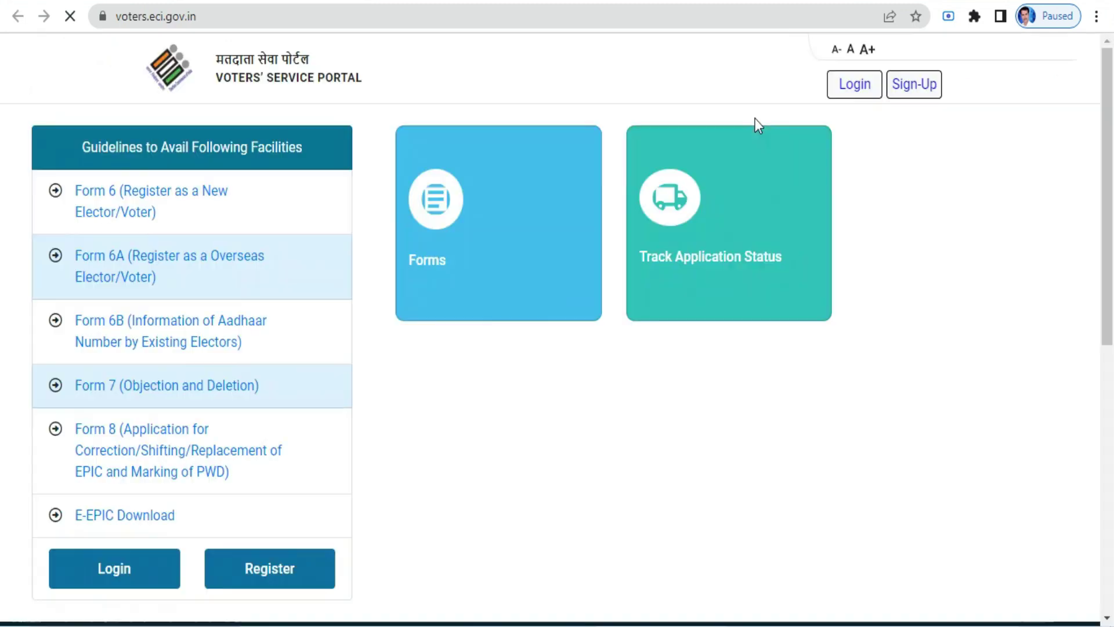
left_click(862, 88)
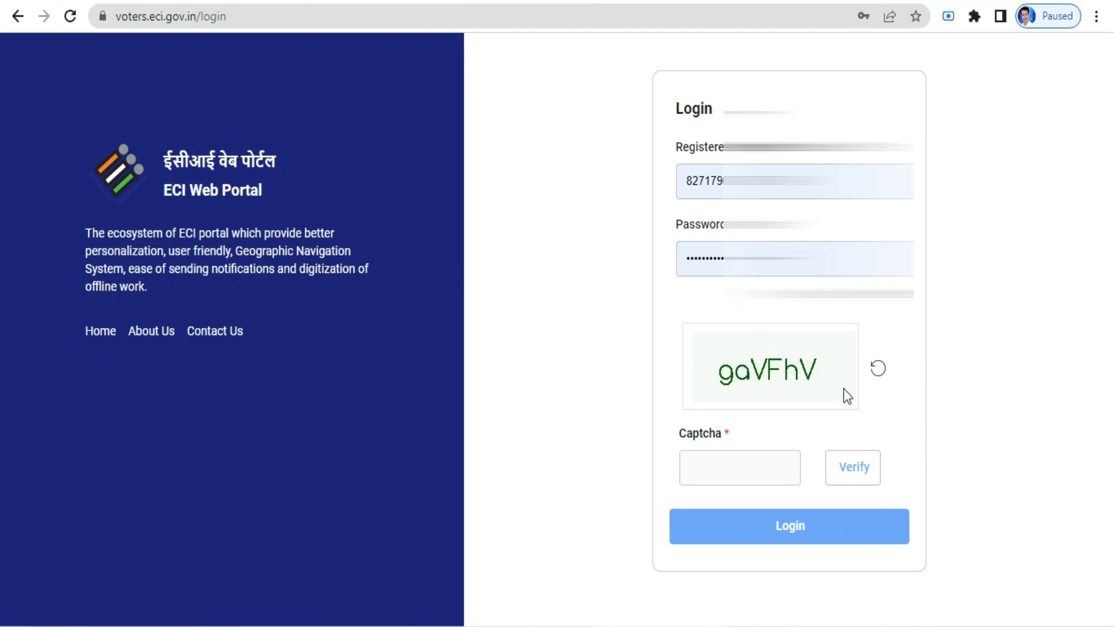
left_click(732, 476)
type("gaVFhV")
left_click(864, 485)
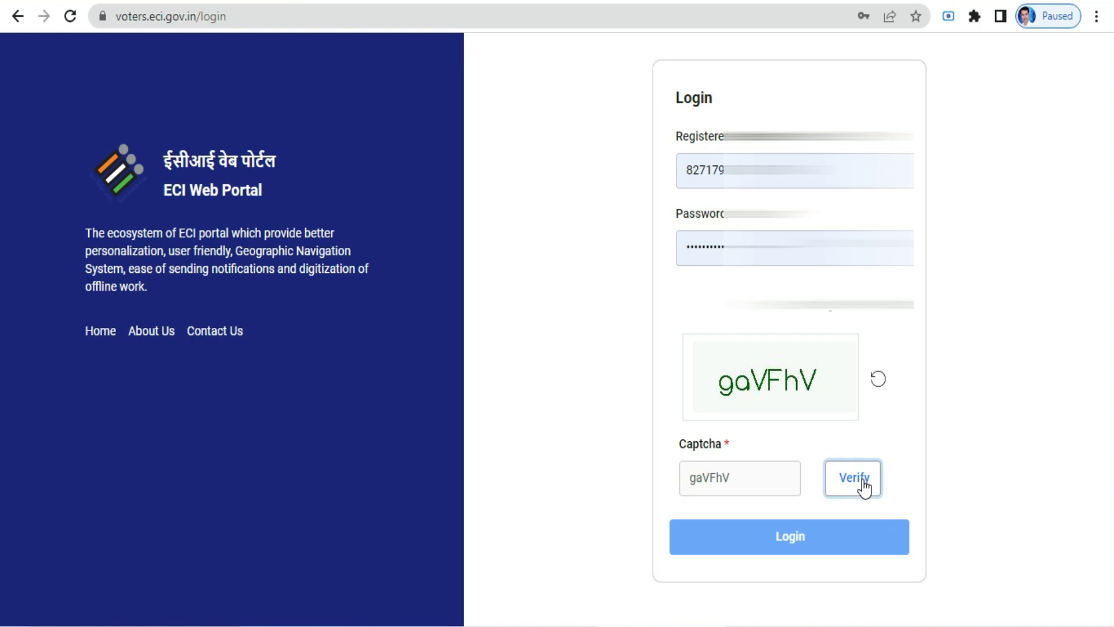
left_click(814, 540)
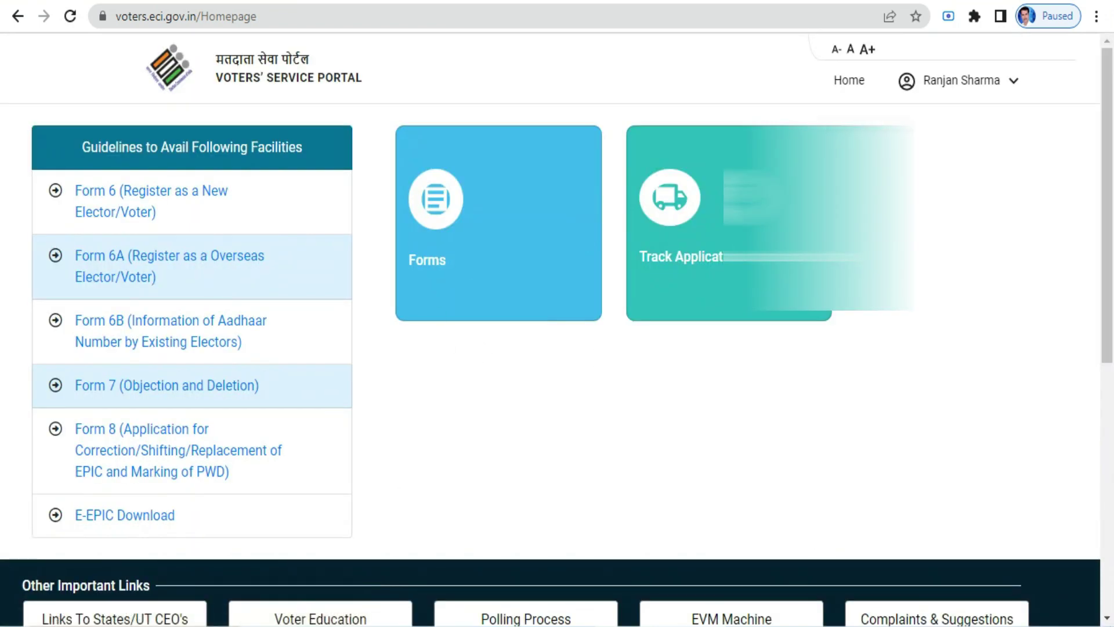
left_click(442, 222)
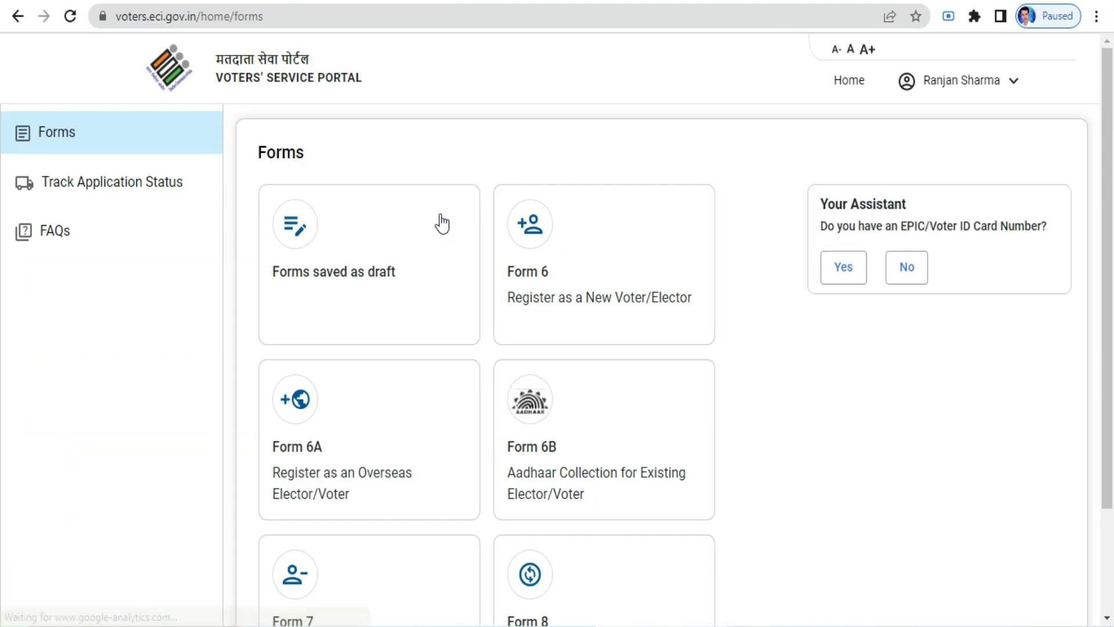
Start a new Form 6 application and select Bihar as the state.
left_click(543, 248)
scroll(516, 394, "down", 5)
scroll(432, 319, "up", 3)
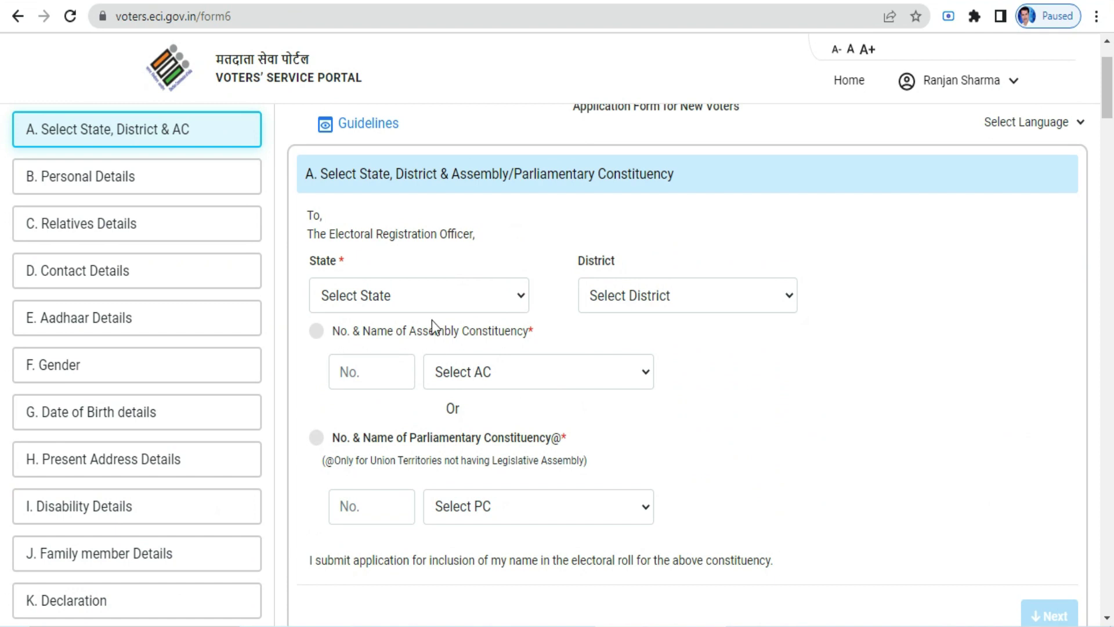
left_click(408, 298)
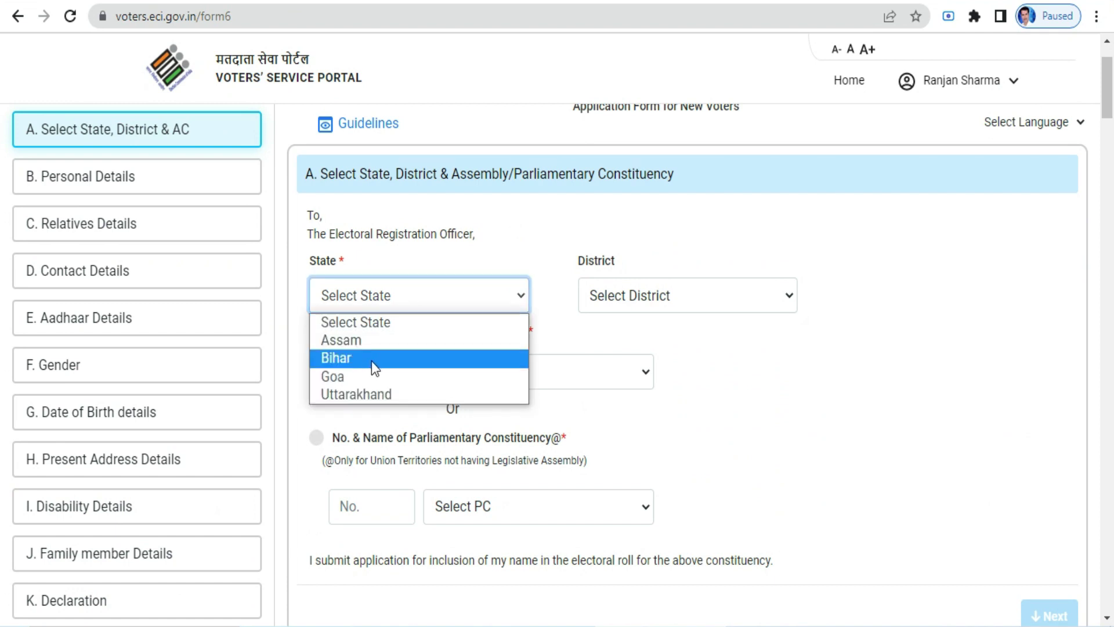
left_click(377, 358)
left_click(432, 301)
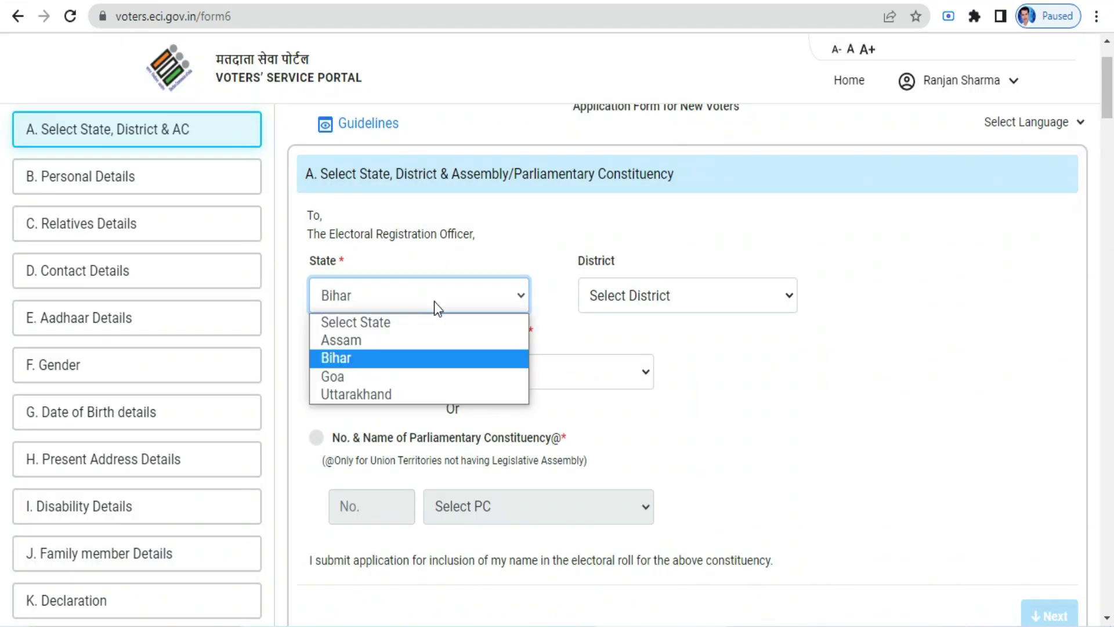
left_click(360, 361)
Choose district SIWAN and constituency Maharajganj, then move on to Personal Details.
left_click(673, 293)
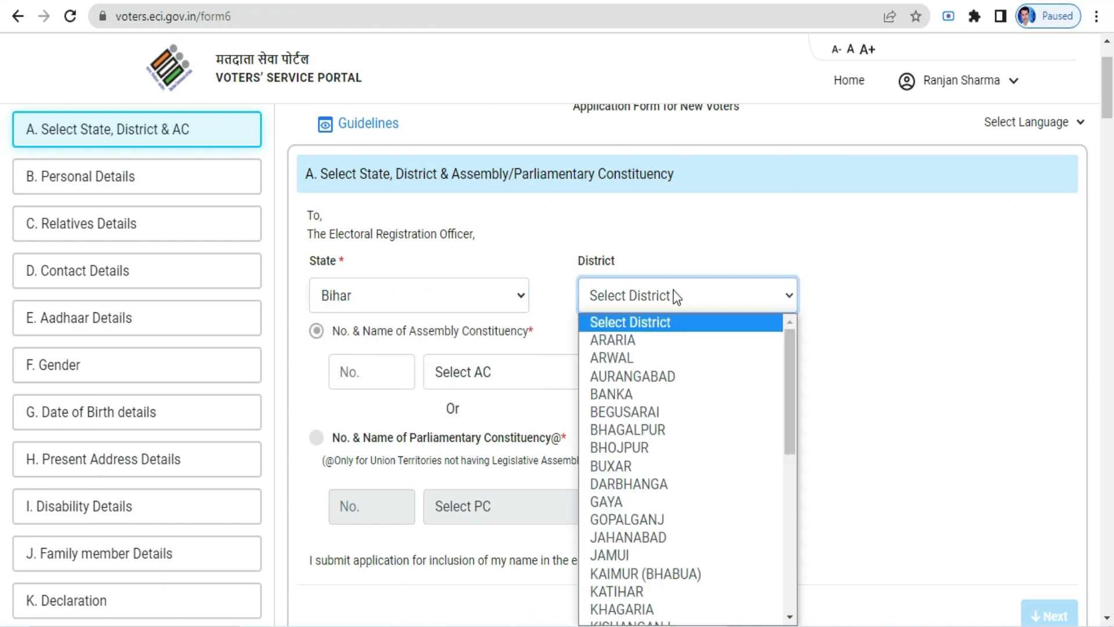
scroll(639, 523, "down", 7)
left_click(629, 576)
scroll(800, 396, "down", 2)
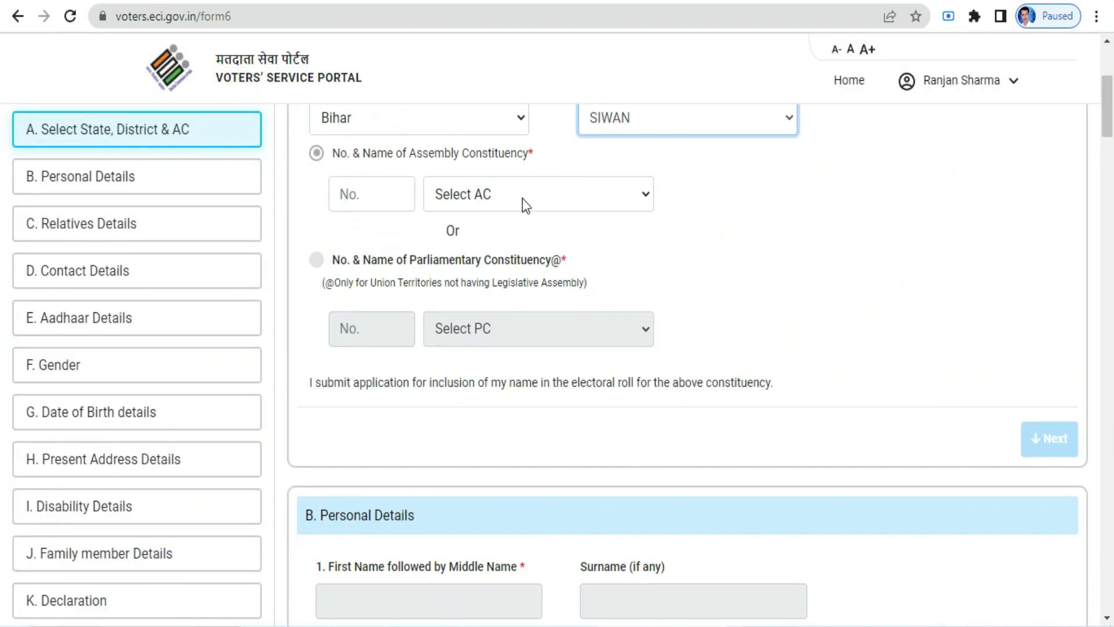
left_click(522, 197)
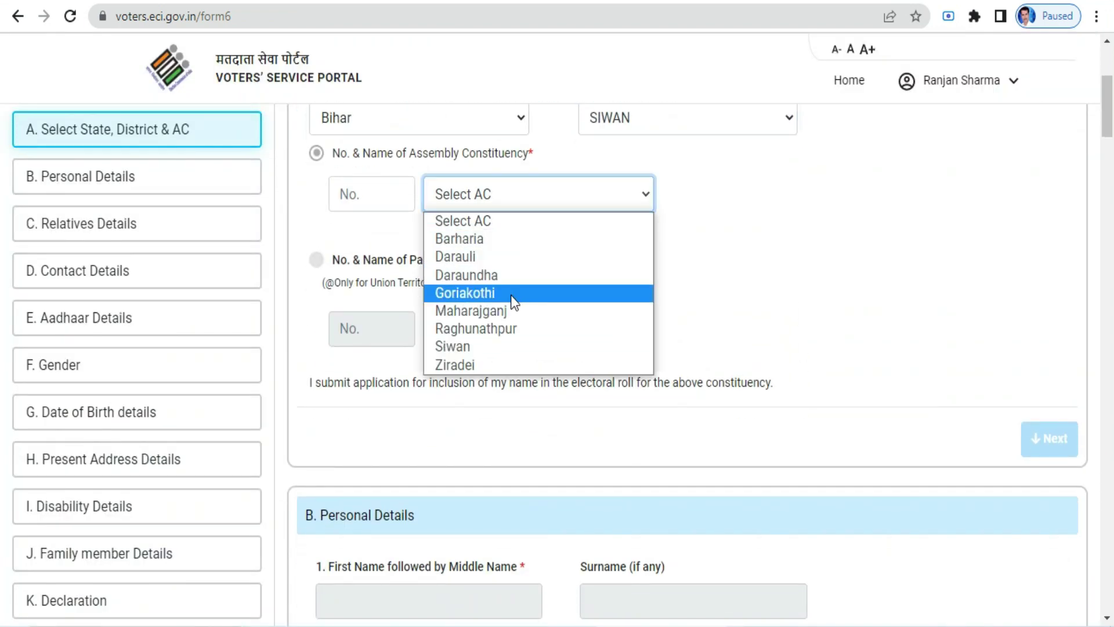
left_click(505, 311)
scroll(755, 308, "down", 4)
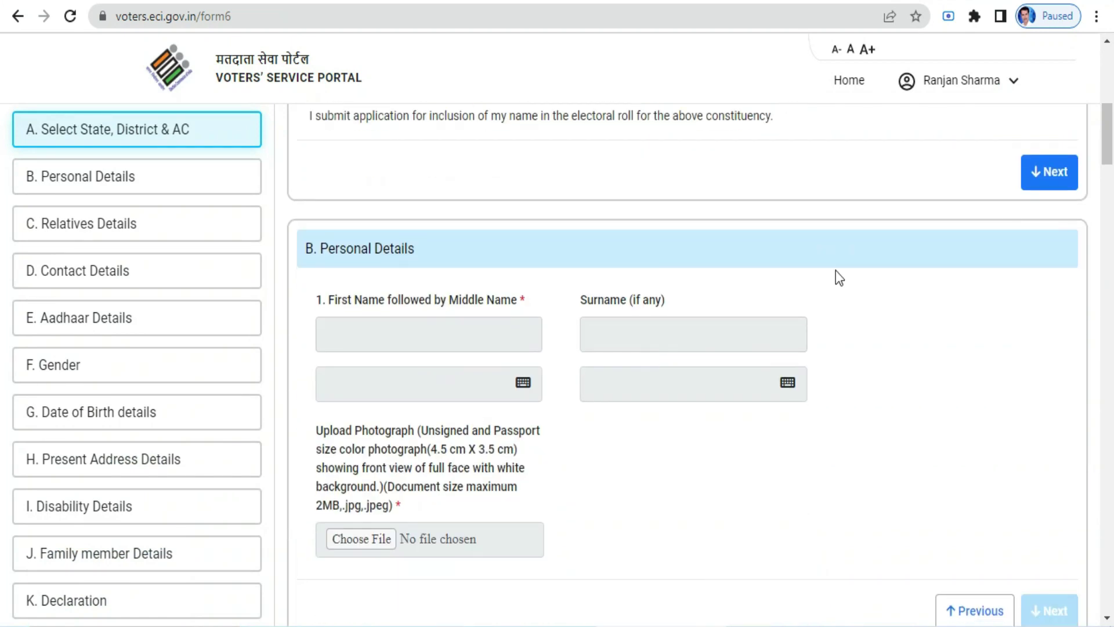
left_click(1050, 175)
left_click(349, 237)
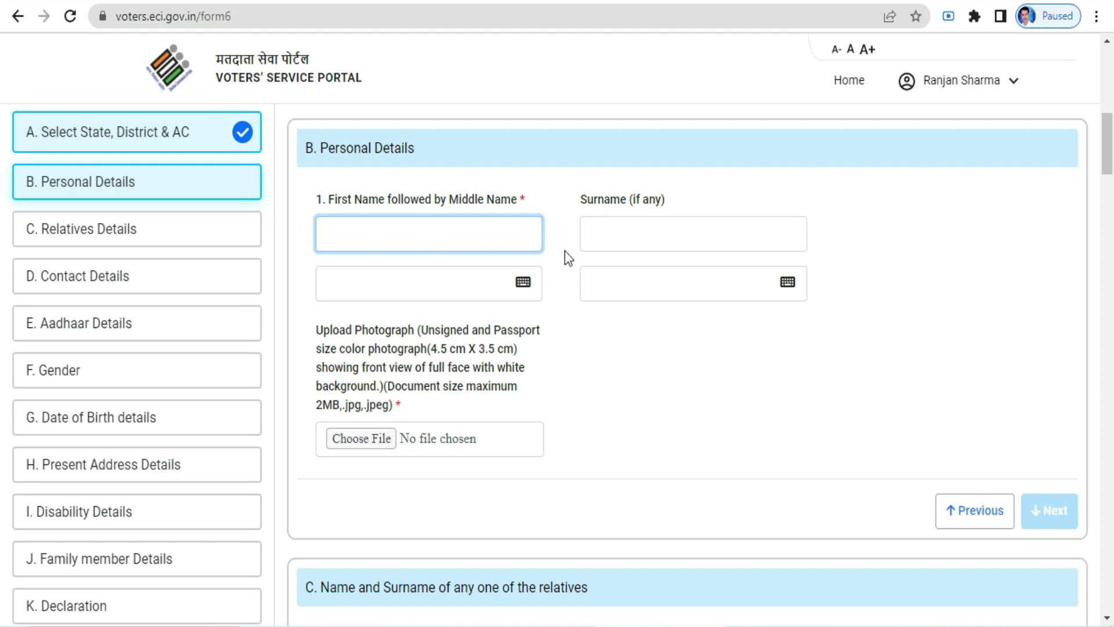
Upload and save the cropped passport photo from Downloads, then finish Personal Details.
left_click(645, 241)
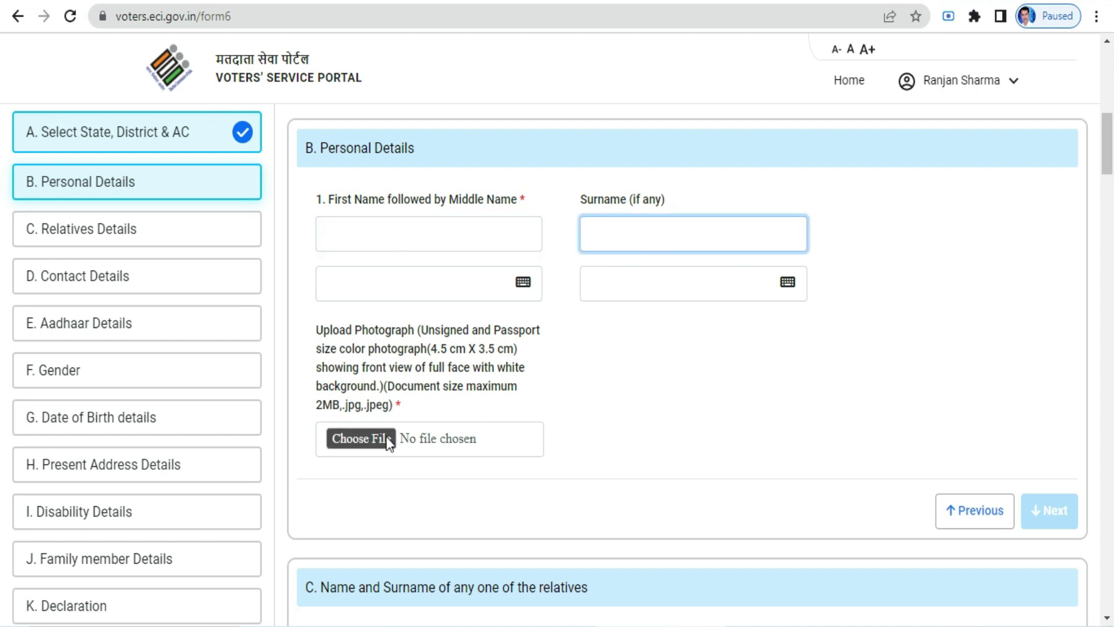
scroll(385, 436, "down", 2)
left_click(361, 351)
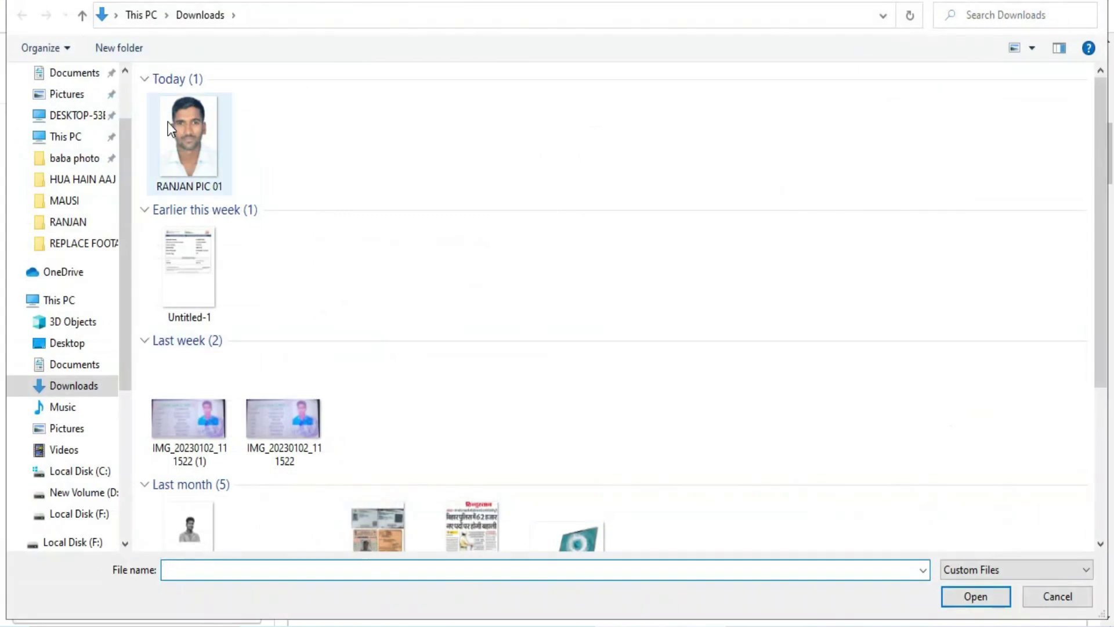
double_click(183, 133)
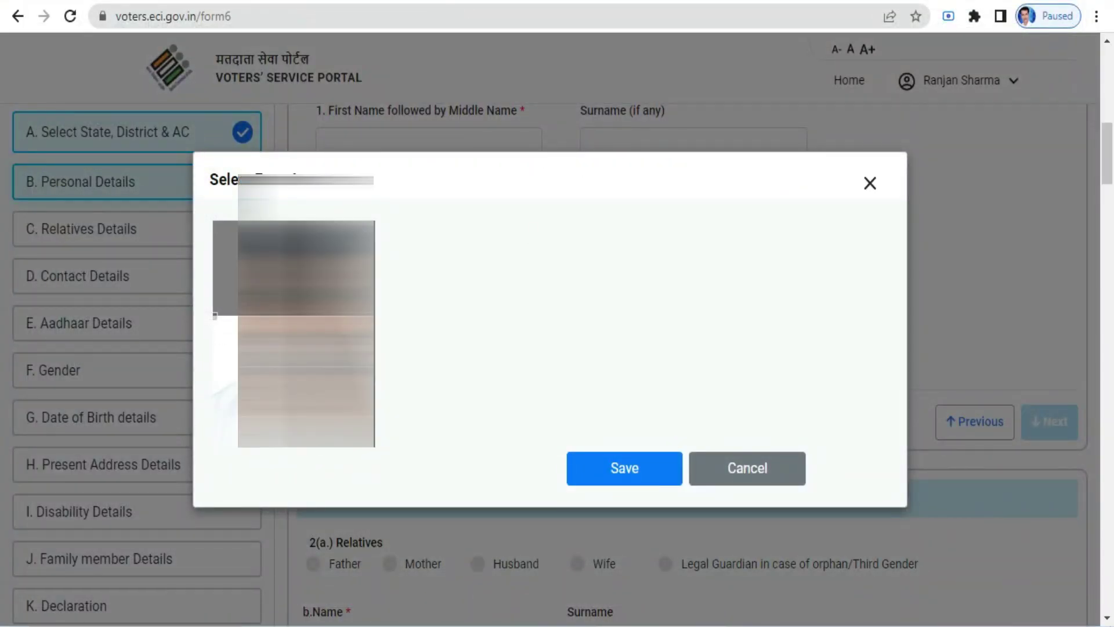
left_click(609, 468)
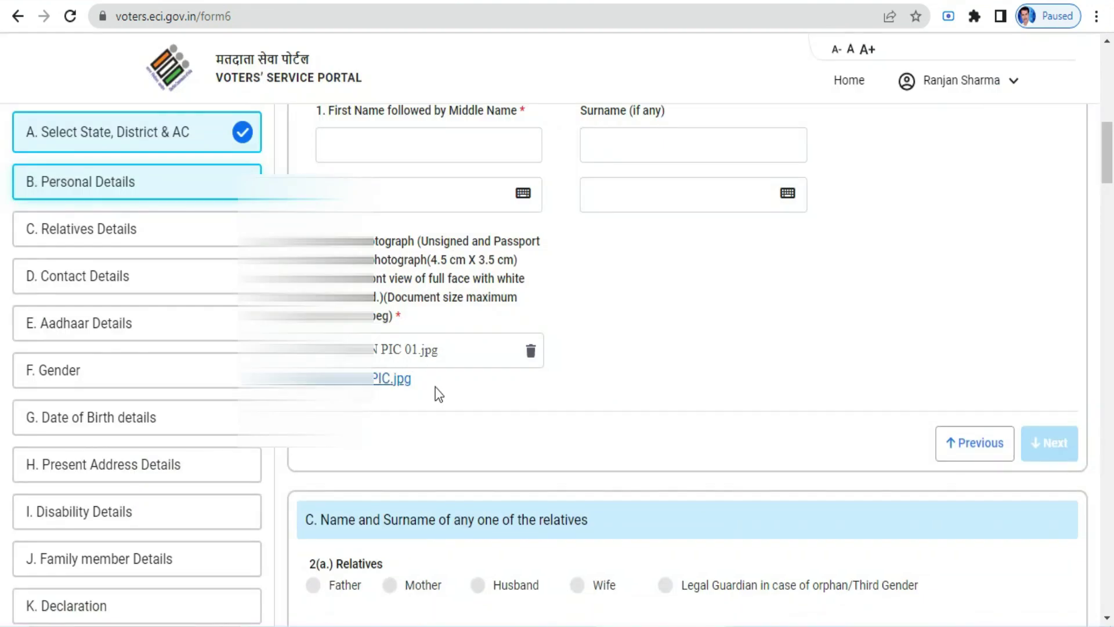
scroll(435, 393, "down", 3)
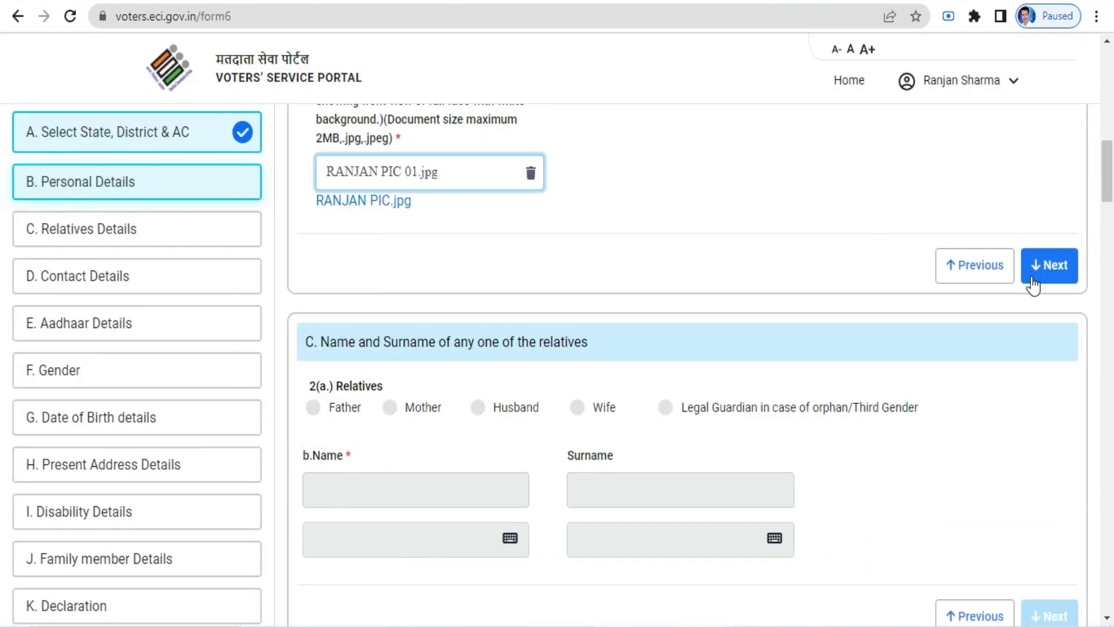
left_click(1053, 266)
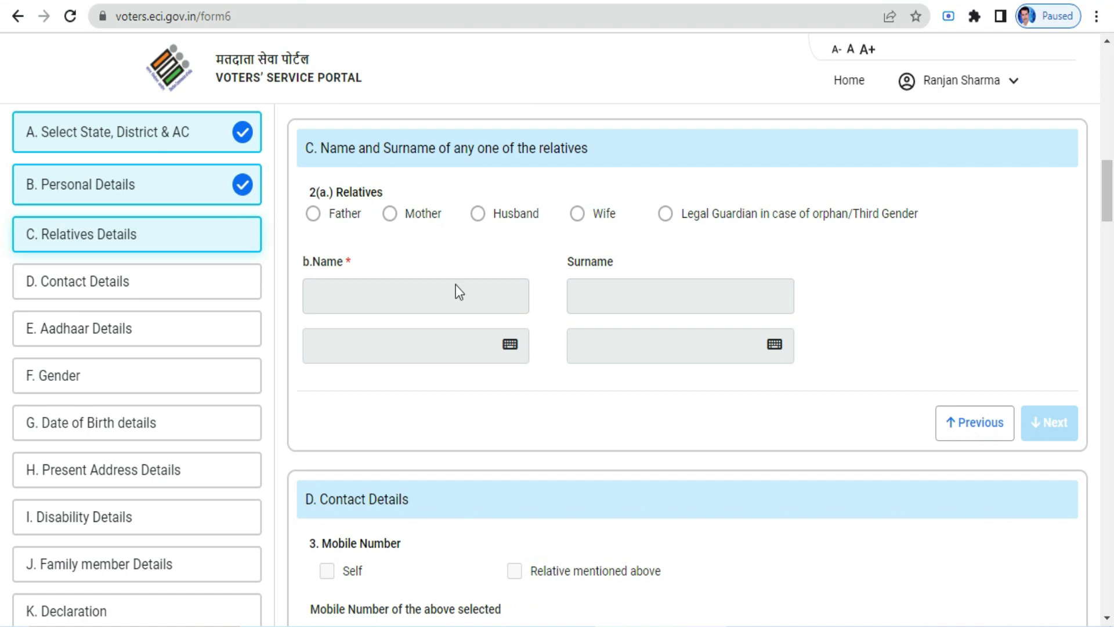
Set Father as the relative type in Relatives Details.
left_click(315, 216)
left_click(390, 219)
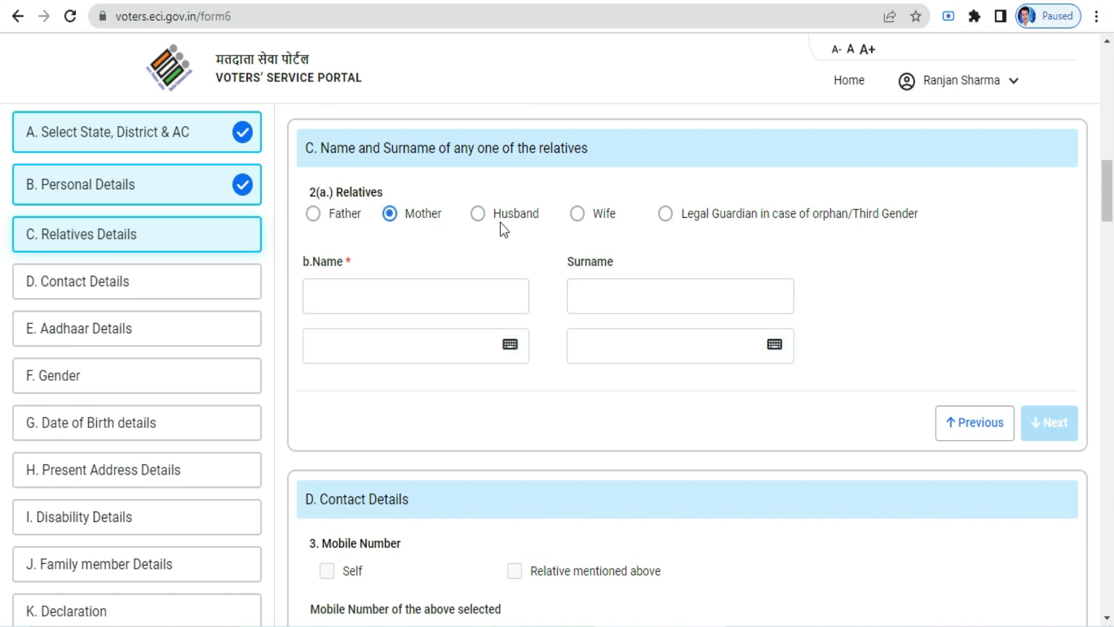
left_click(479, 216)
left_click(578, 216)
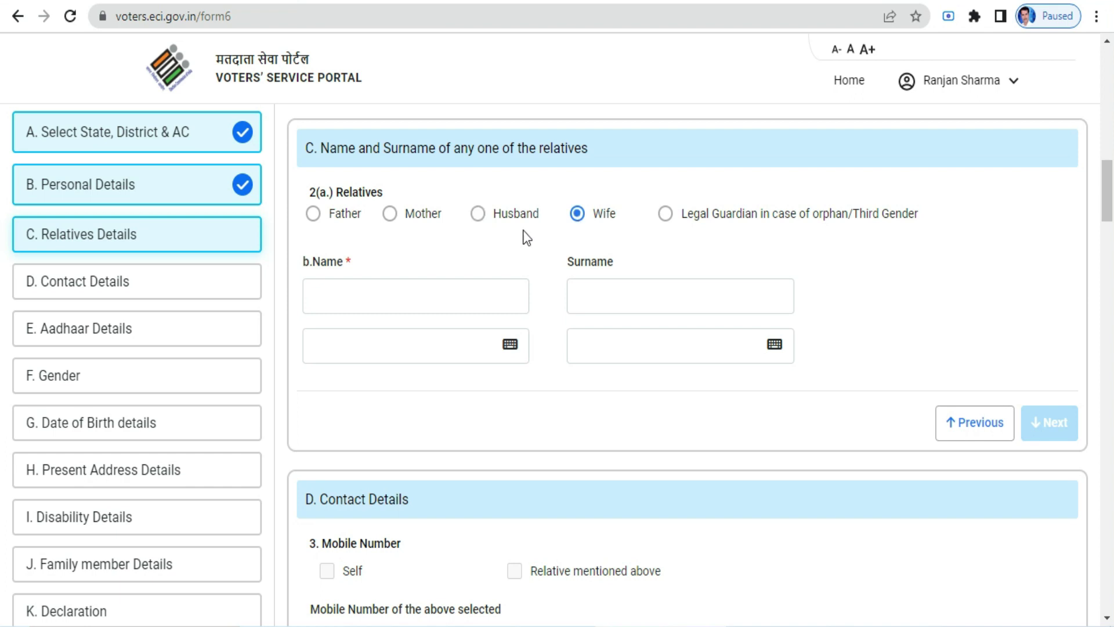
left_click(389, 218)
left_click(318, 227)
left_click(346, 293)
Mark both Mobile Number and Email Id as Self and complete Contact Details.
scroll(644, 306, "down", 2)
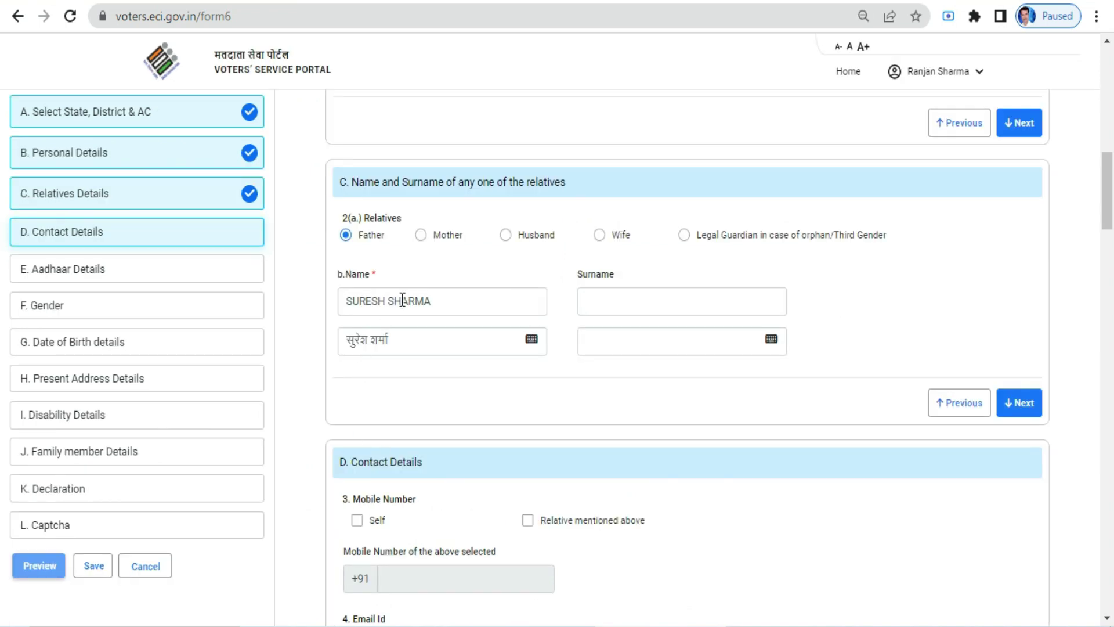
scroll(467, 333, "down", 3)
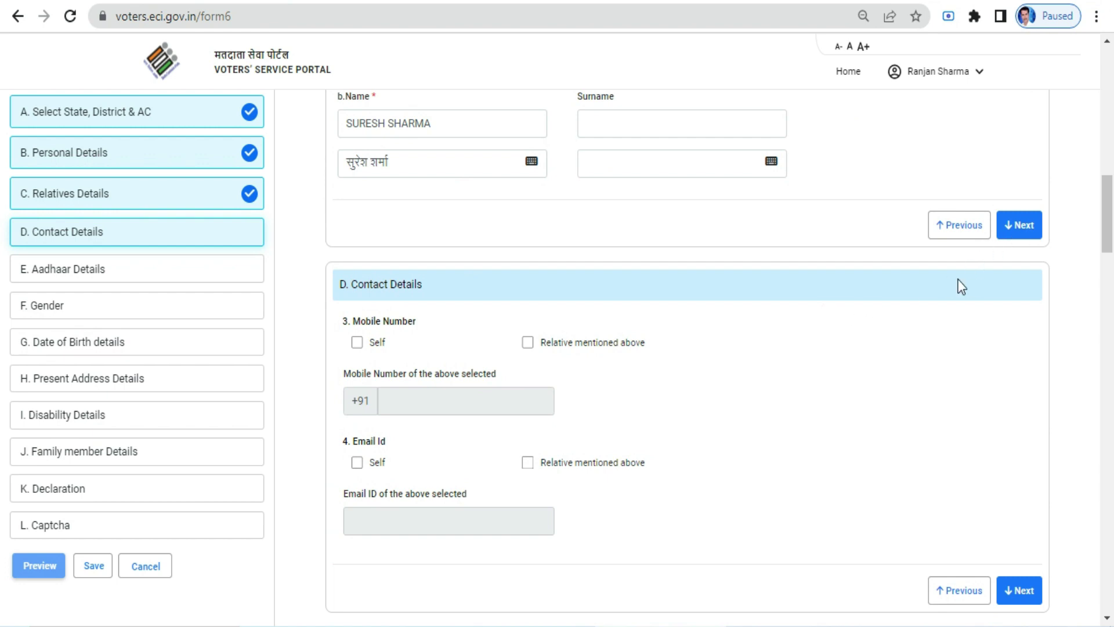
scroll(958, 280, "down", 3)
scroll(917, 197, "up", 3)
scroll(802, 311, "down", 3)
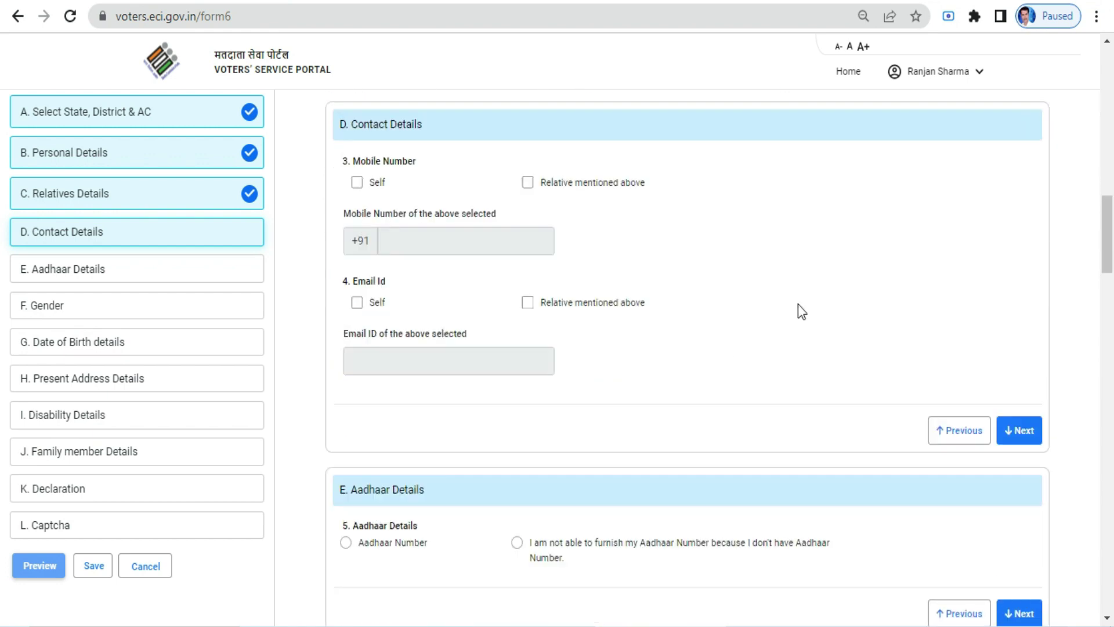
left_click(357, 183)
left_click(452, 241)
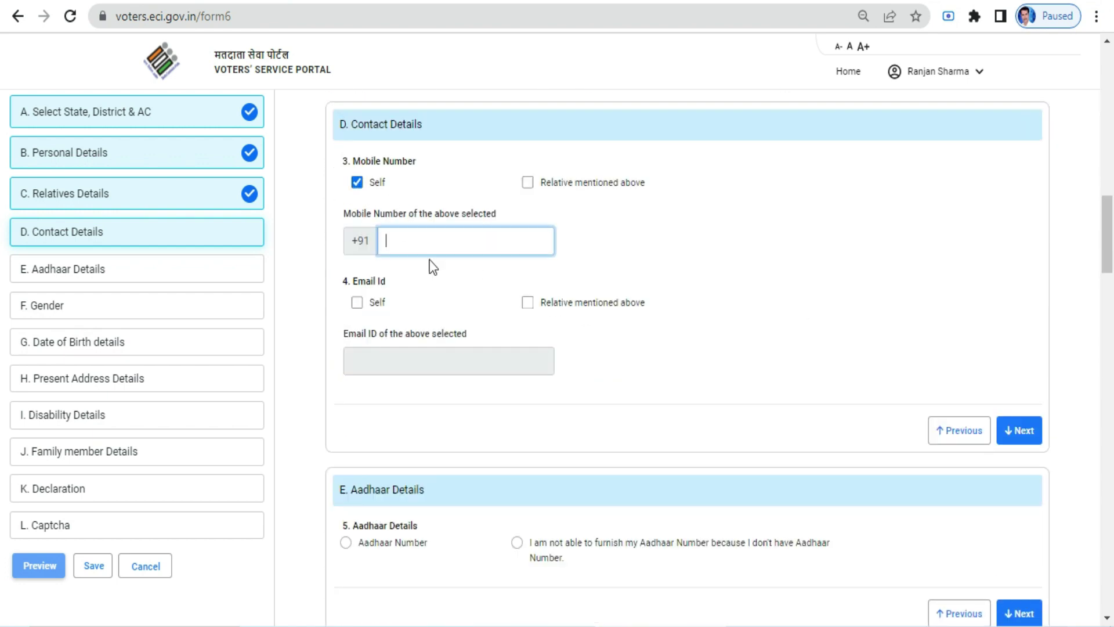
left_click(356, 302)
left_click(408, 361)
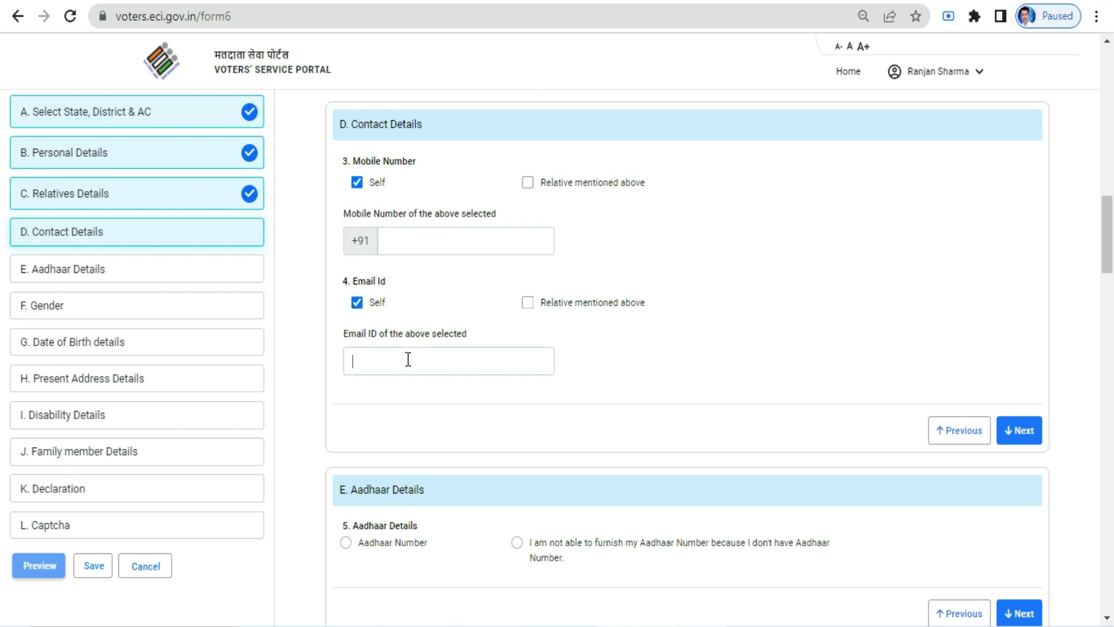
scroll(722, 339, "down", 3)
left_click(1018, 253)
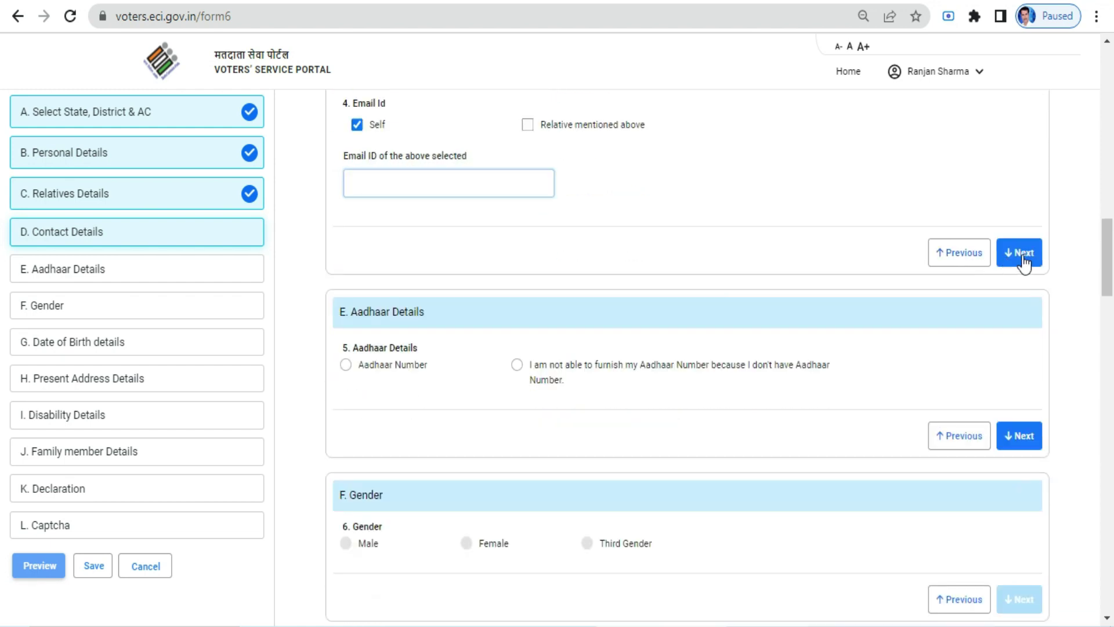
Choose the Aadhaar Number option and complete Aadhaar Details.
left_click(350, 180)
left_click(455, 253)
left_click(1027, 324)
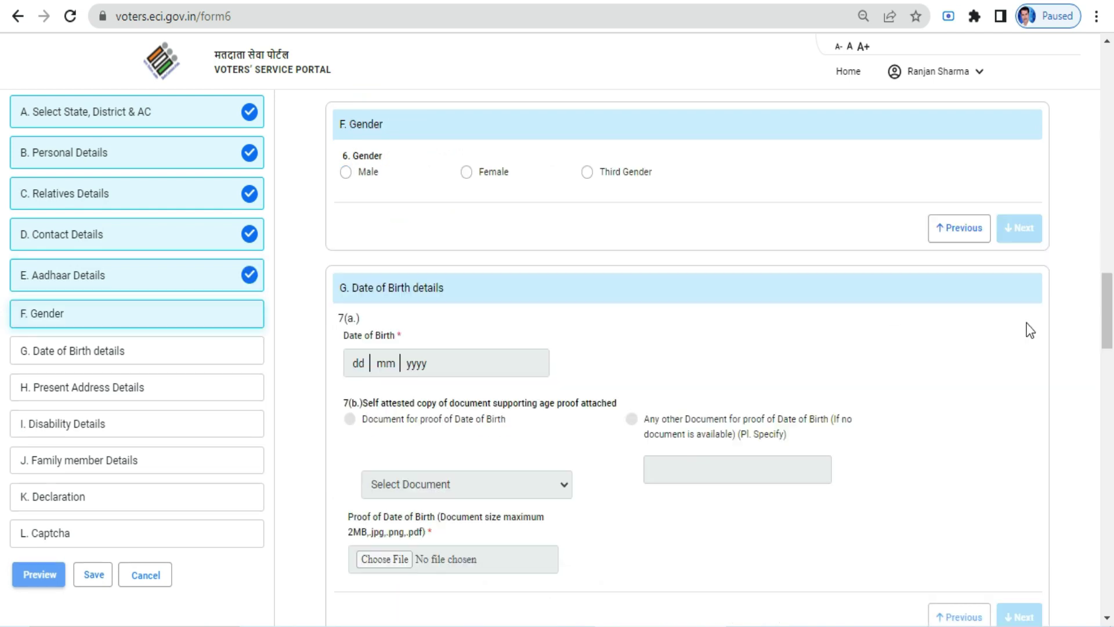
Select Male as the applicant's gender.
scroll(777, 349, "up", 2)
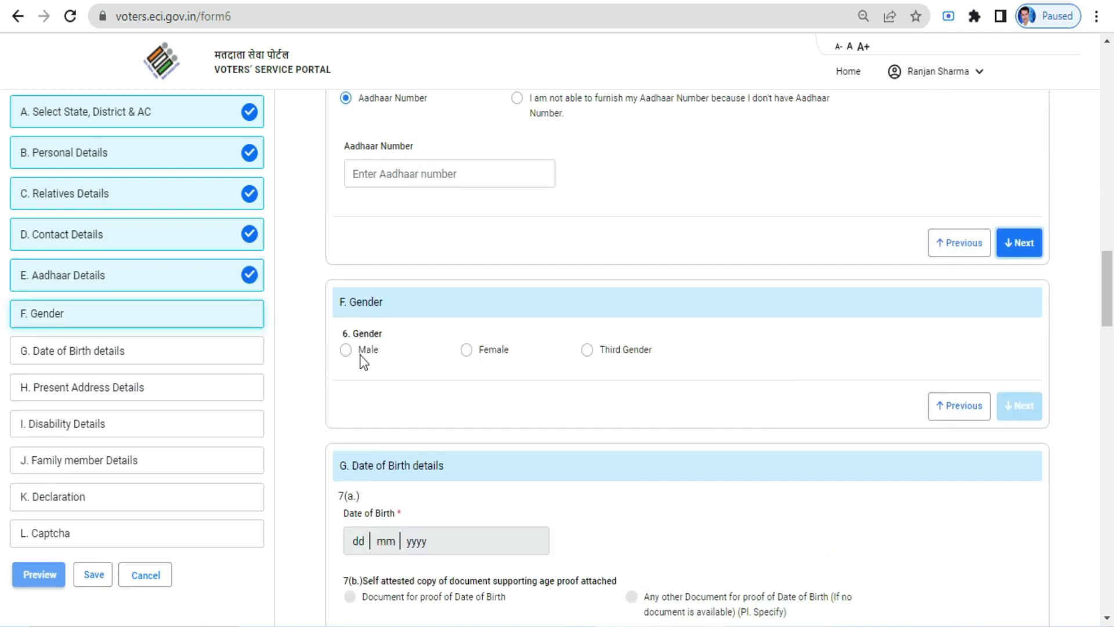
scroll(428, 363, "down", 6)
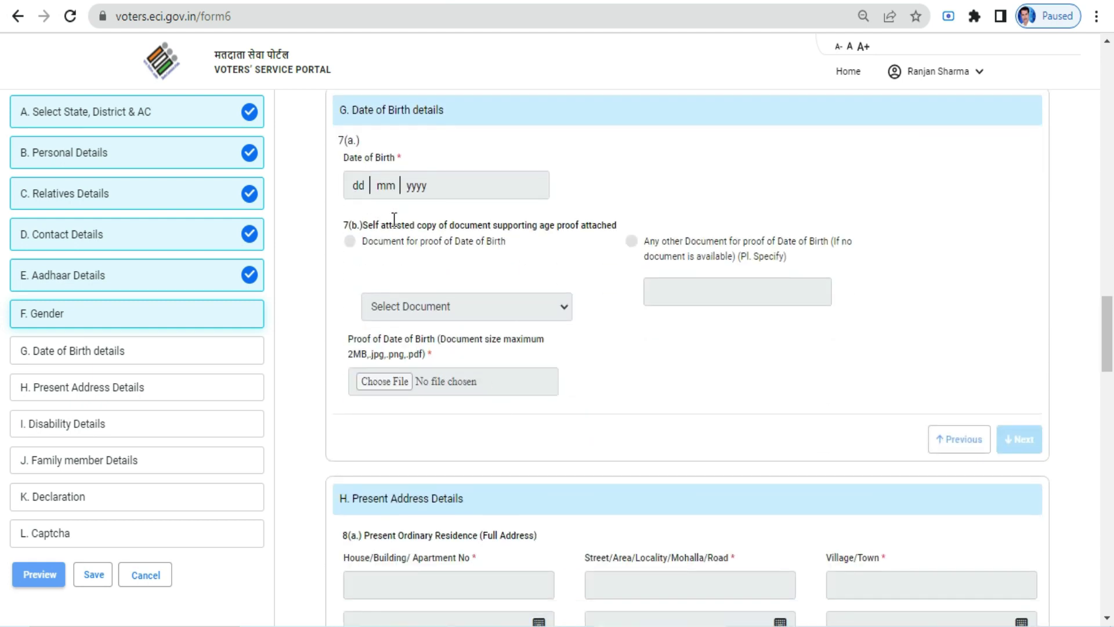
left_click(370, 189)
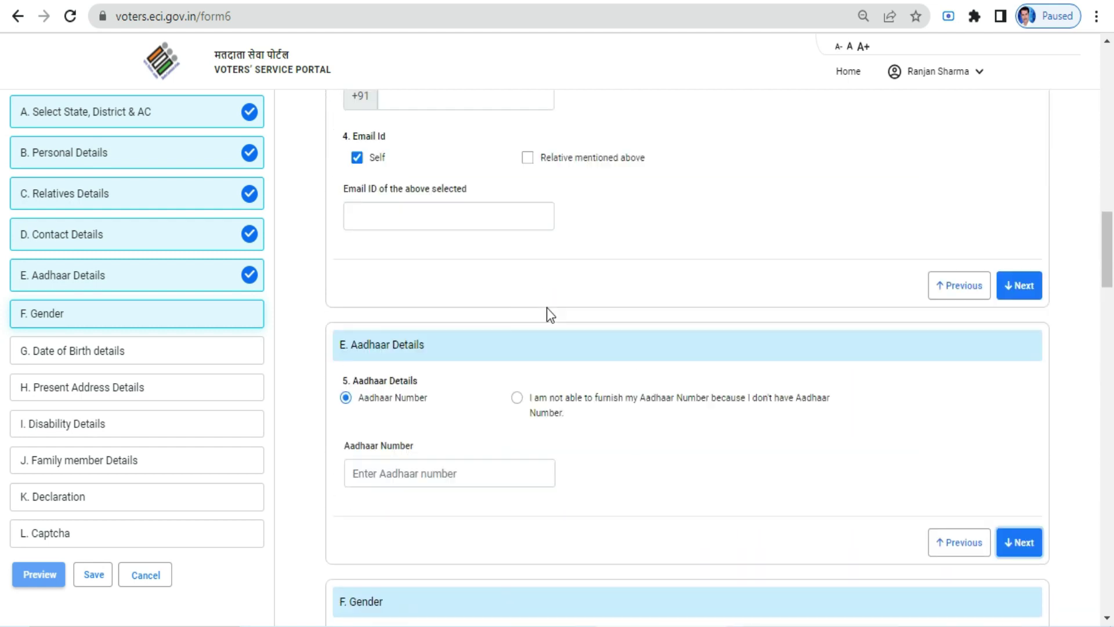
left_click(533, 290)
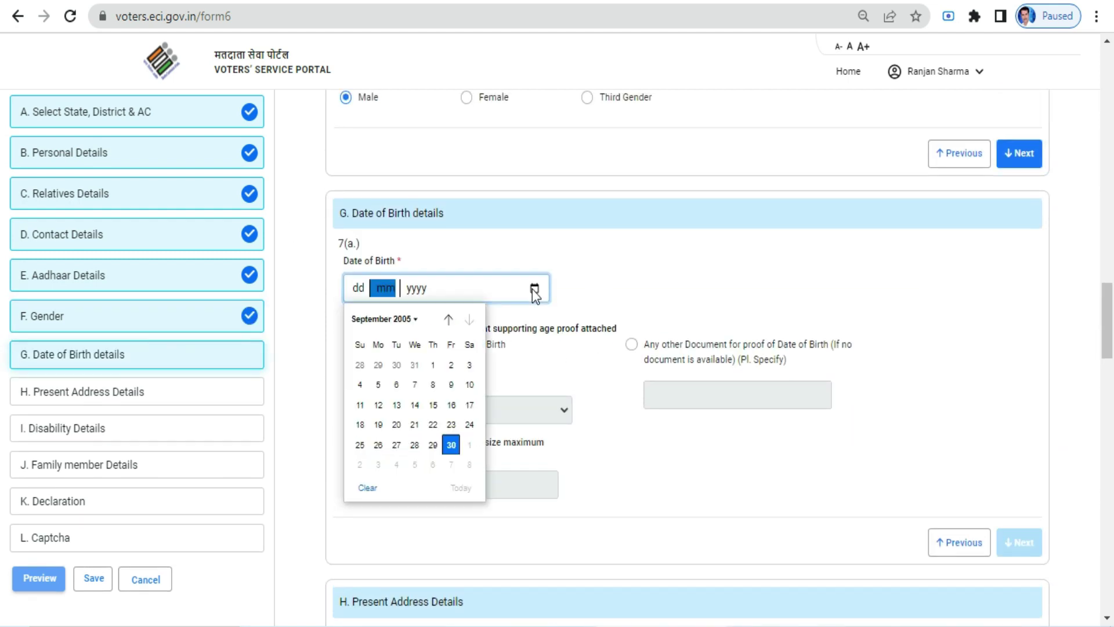
left_click(399, 319)
left_click(365, 343)
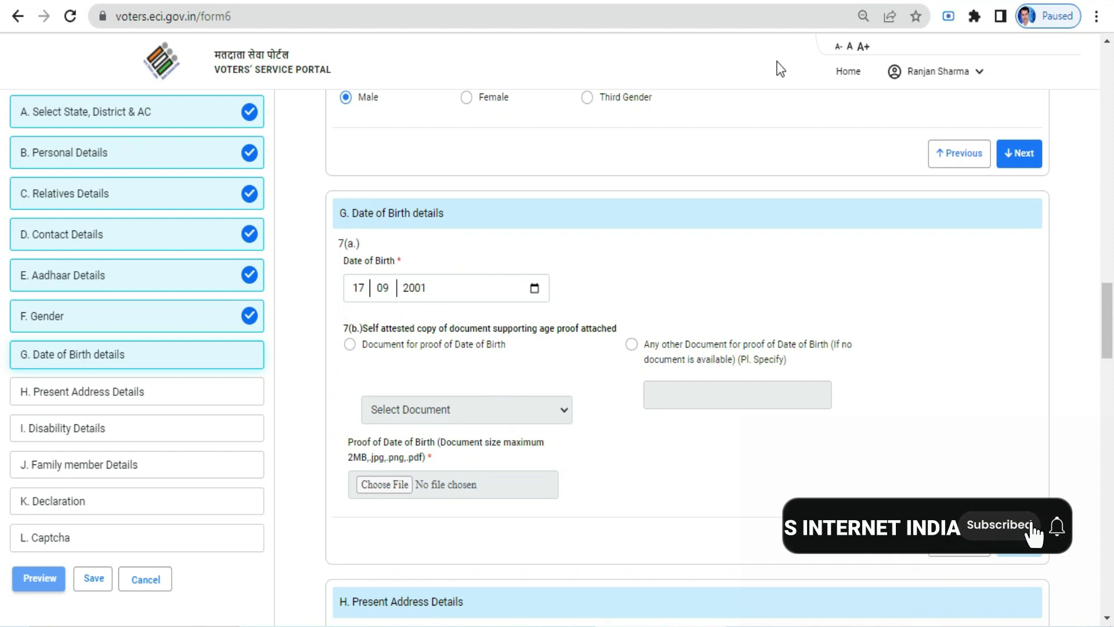
scroll(398, 307, "down", 2)
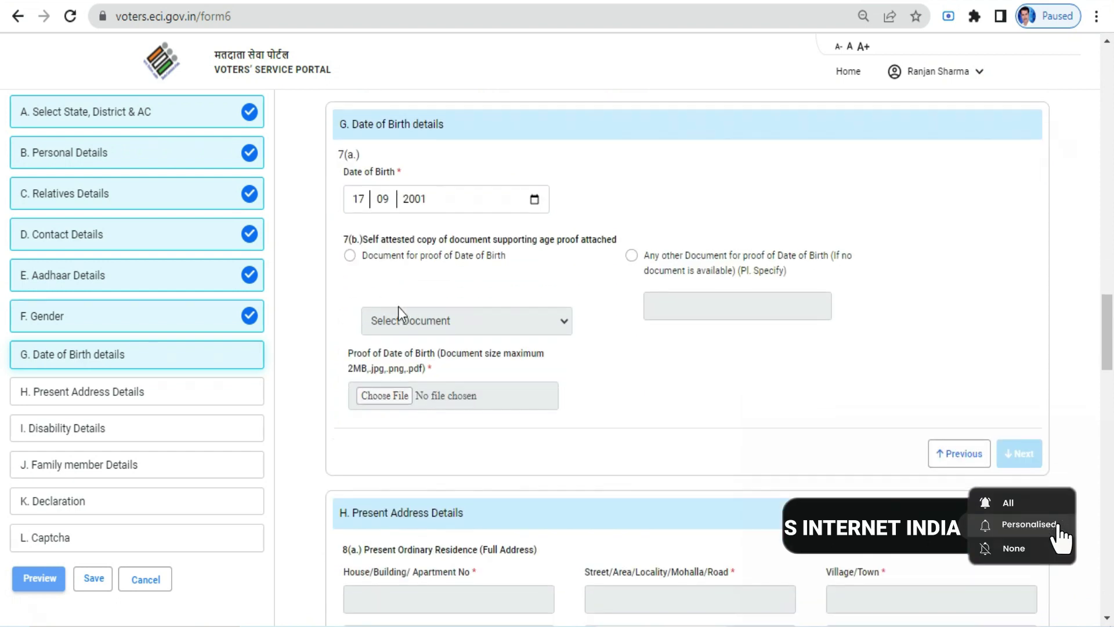
Choose a Class X/XII certificate as the document proving date of birth.
left_click(350, 255)
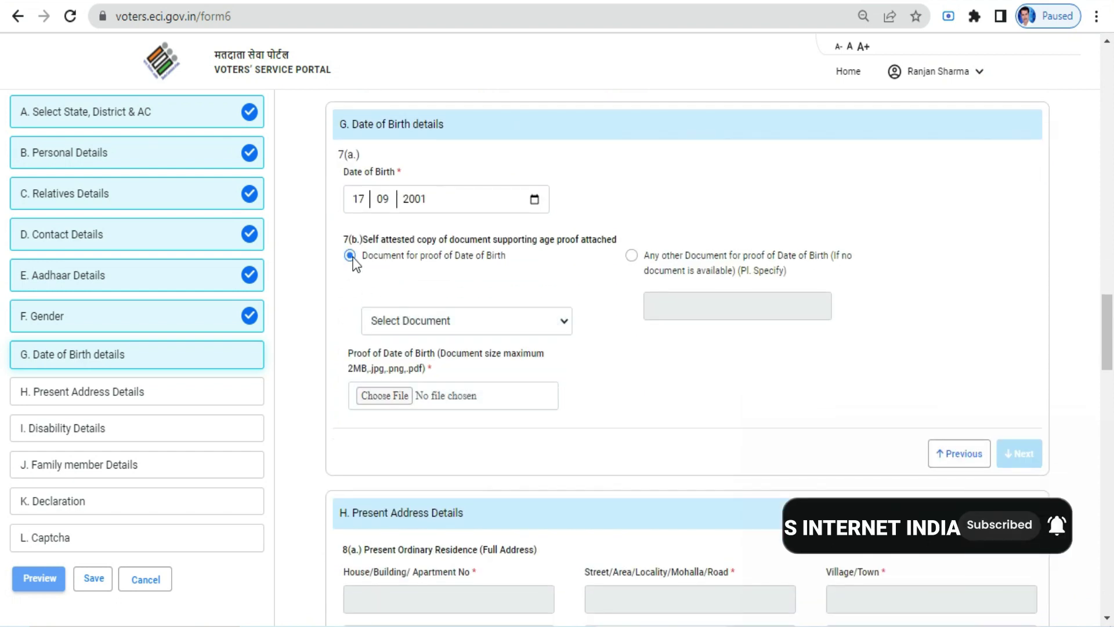
left_click(472, 319)
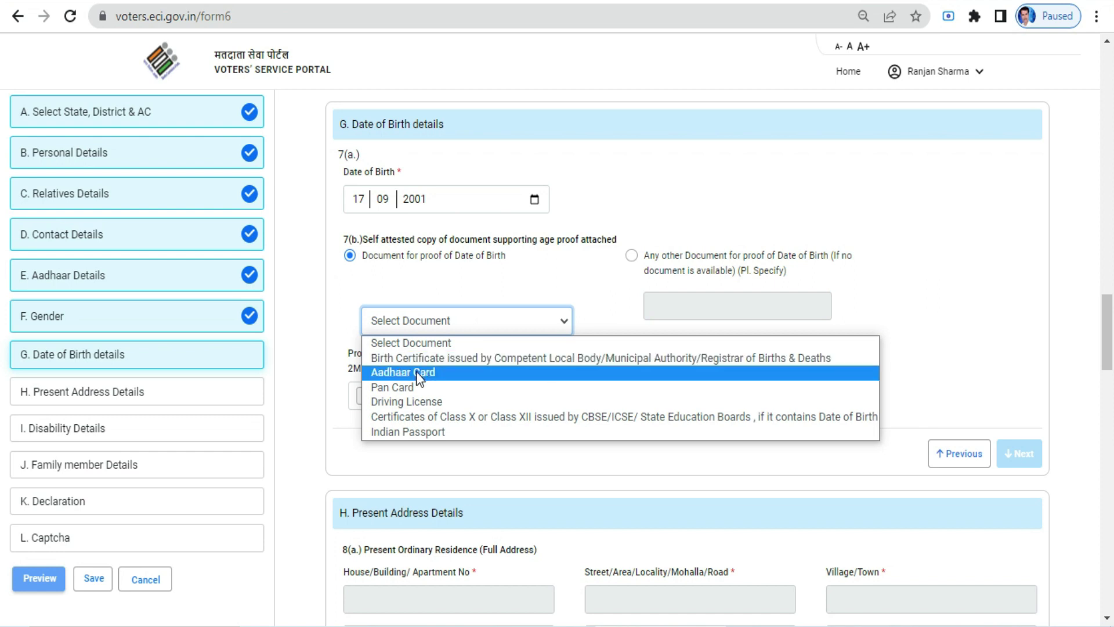
left_click(414, 418)
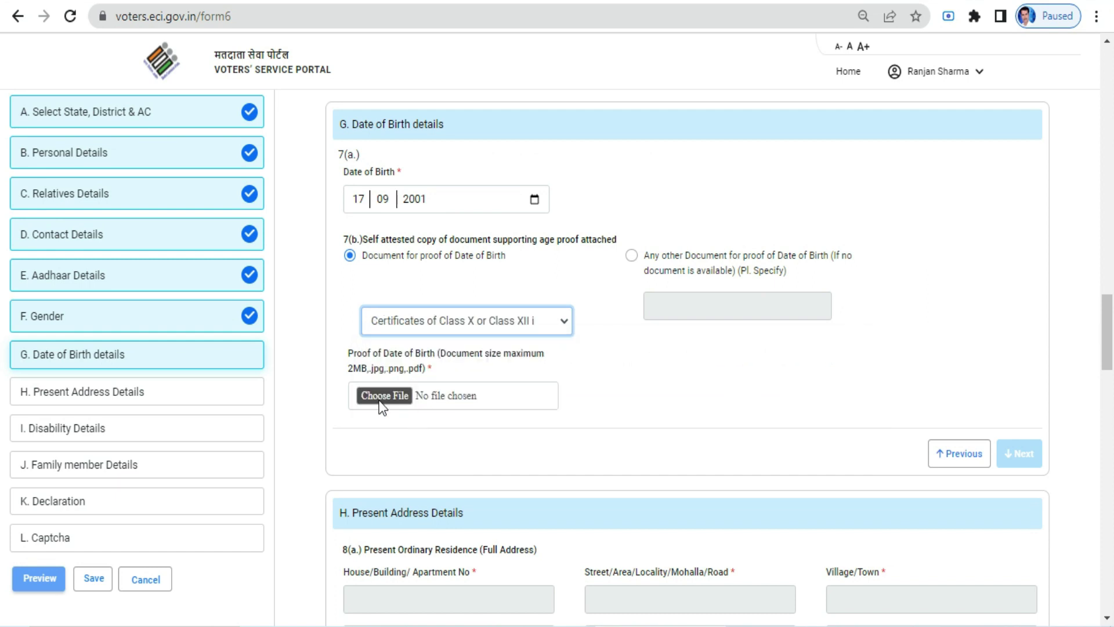
scroll(894, 450, "down", 3)
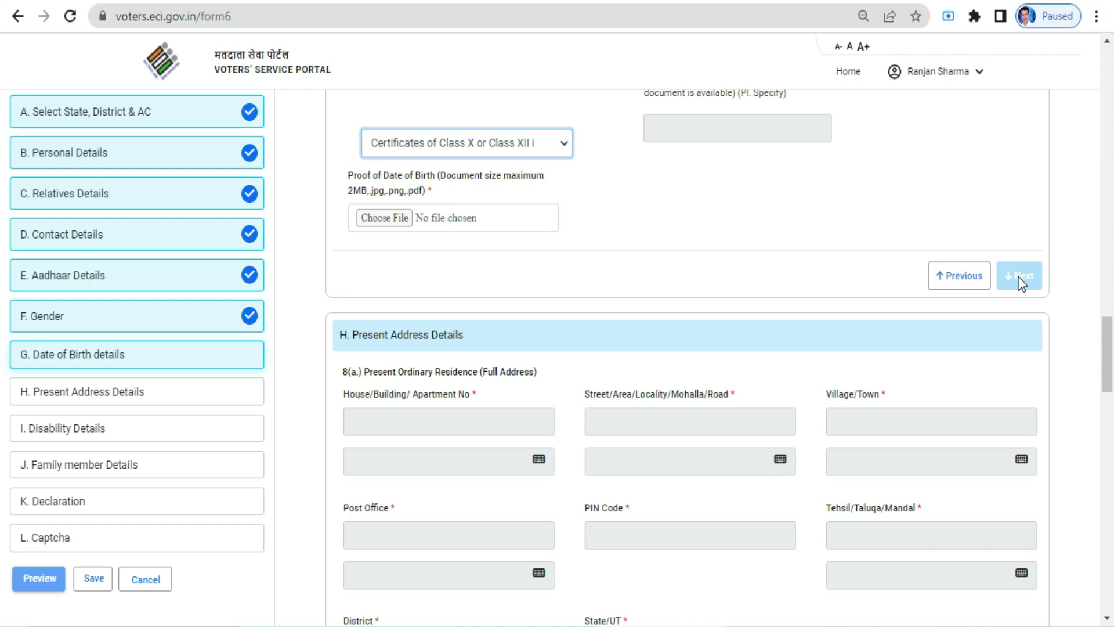
Select Aadhaar Card as the present-address residence proof and upload its PDF.
scroll(709, 406, "down", 3)
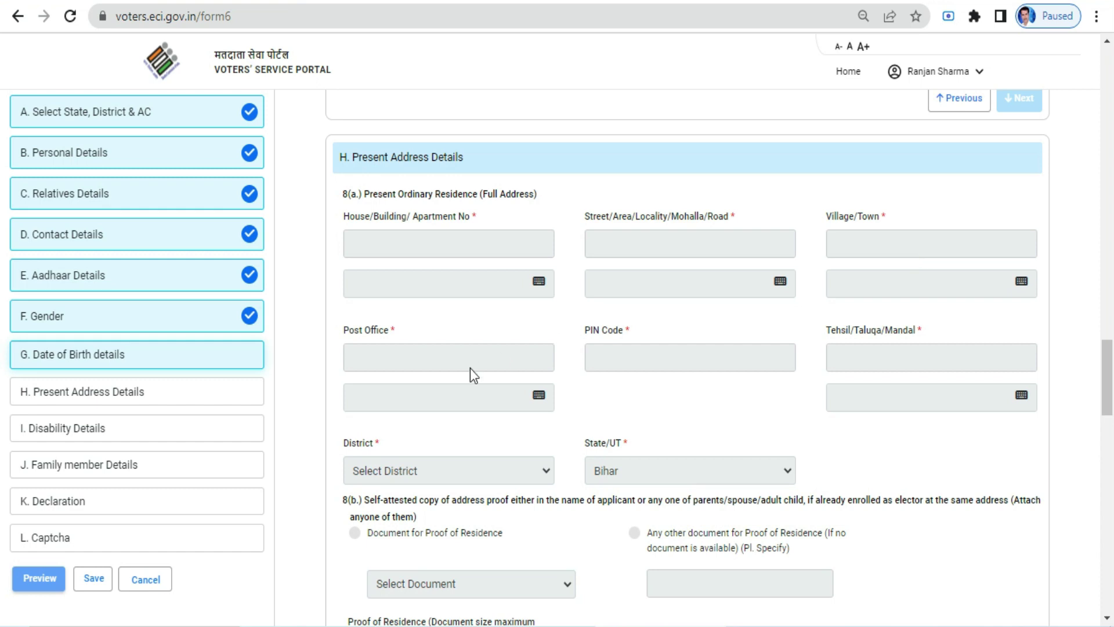
scroll(907, 365, "down", 2)
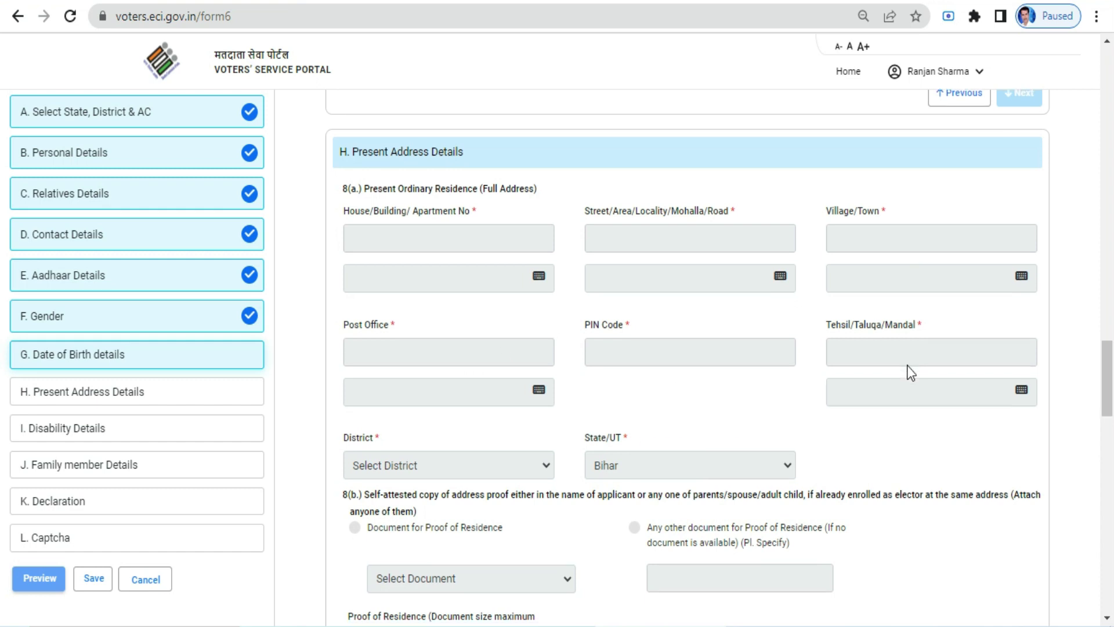
scroll(813, 325, "down", 2)
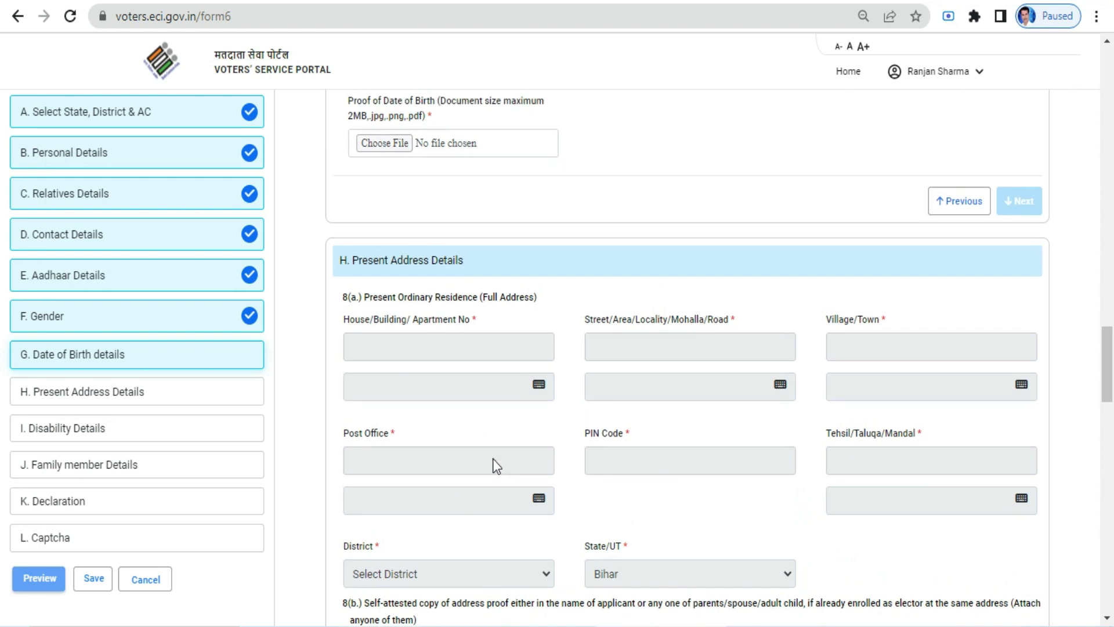
scroll(492, 458, "down", 4)
left_click(454, 193)
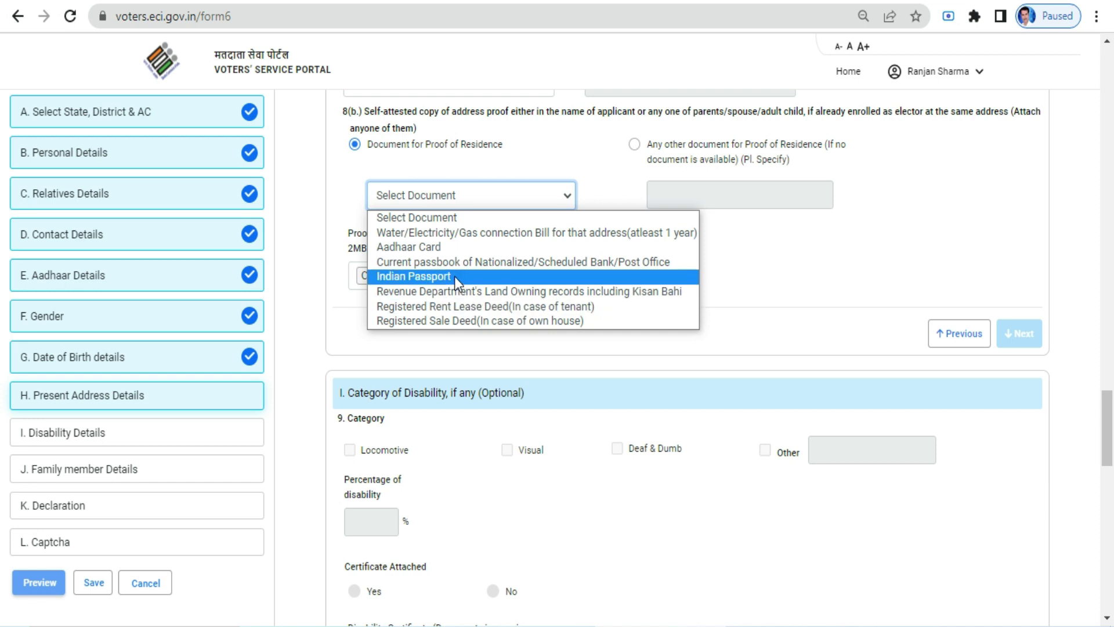
left_click(447, 250)
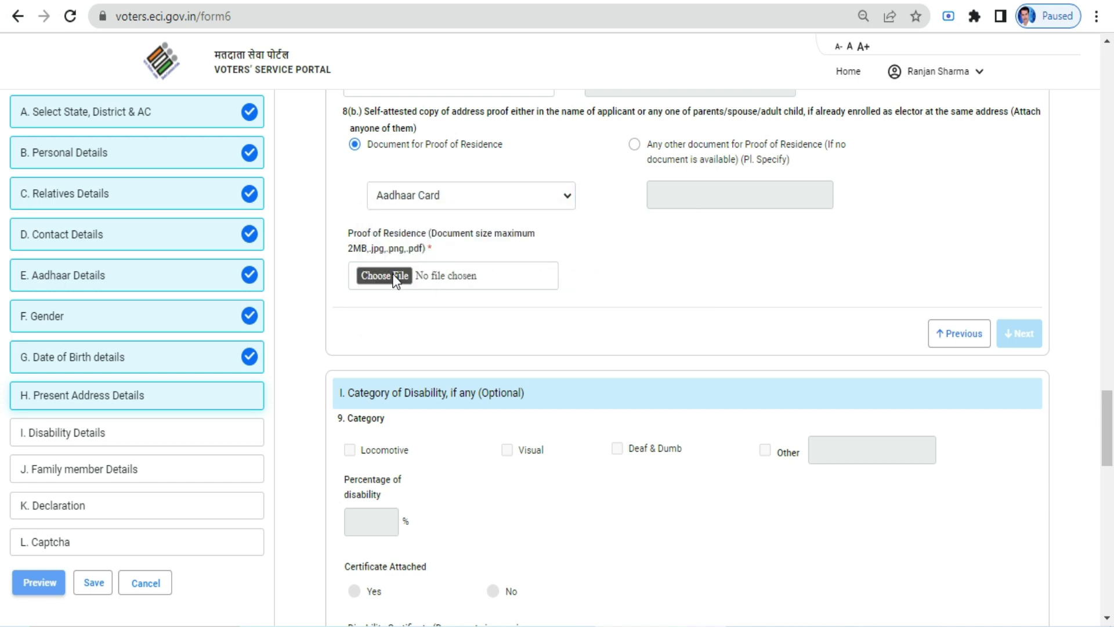
left_click(393, 273)
double_click(302, 147)
scroll(635, 329, "down", 2)
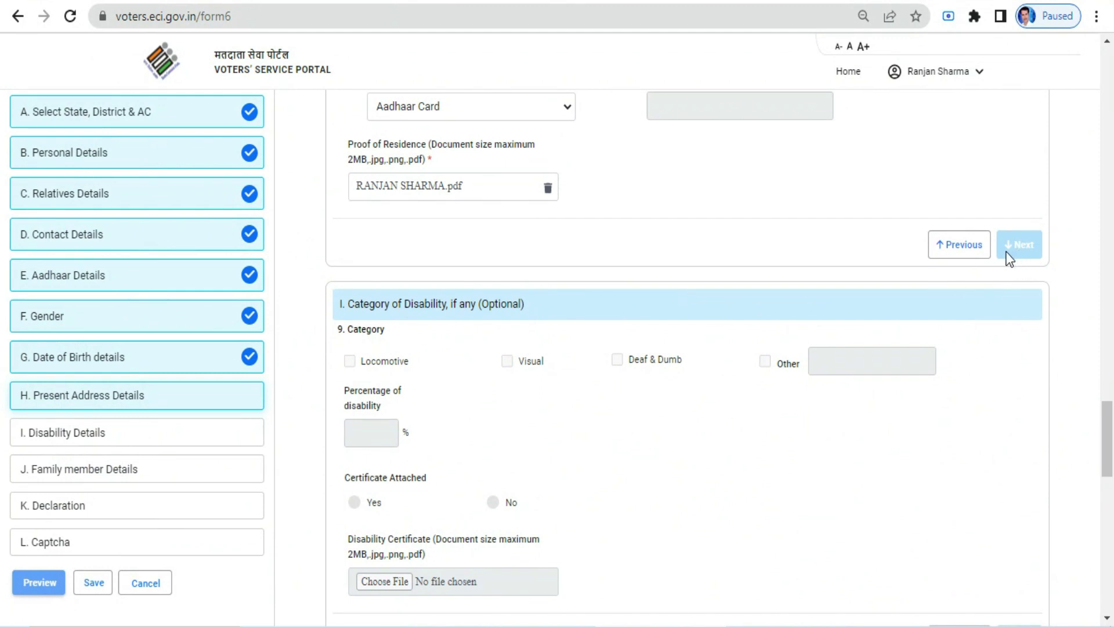
Complete the Present Address section and skip the optional Disability details.
left_click(1017, 266)
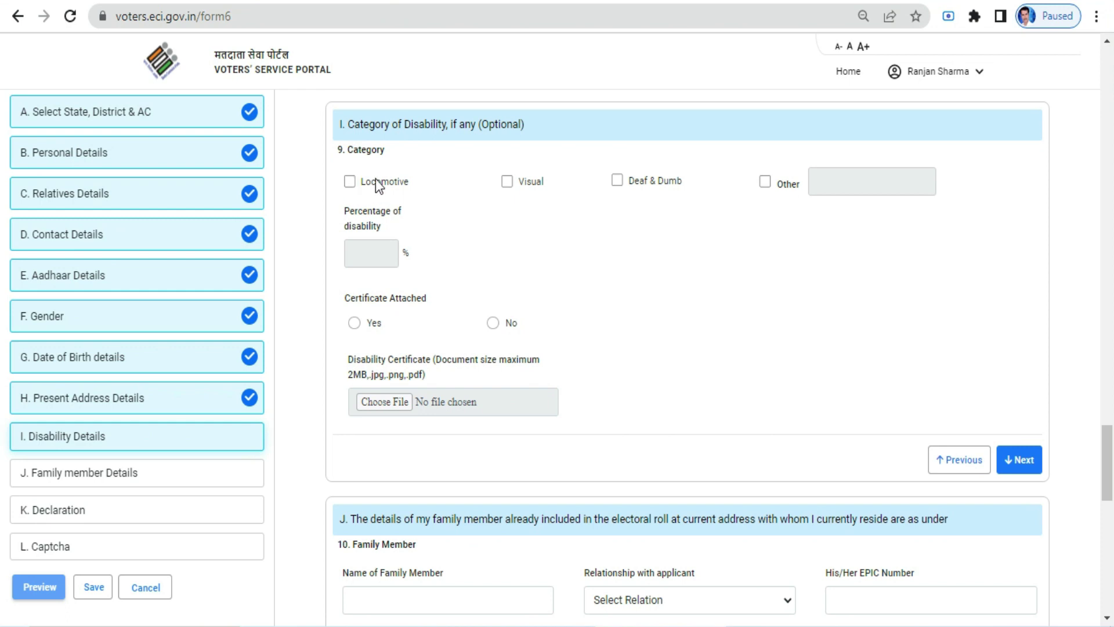
scroll(528, 267, "down", 1)
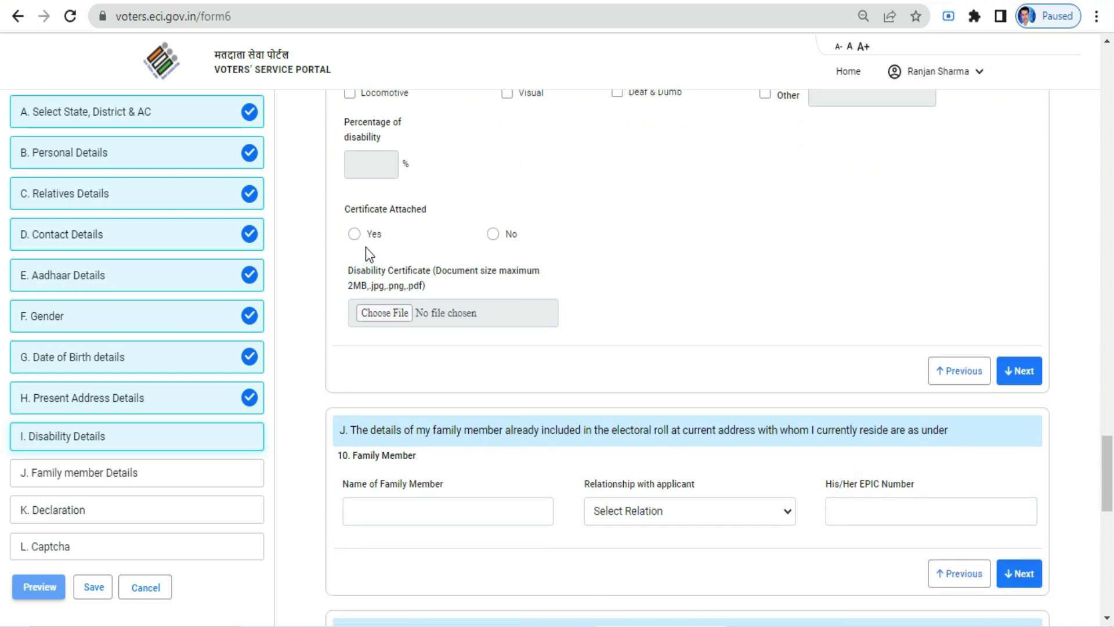
scroll(476, 267, "down", 1)
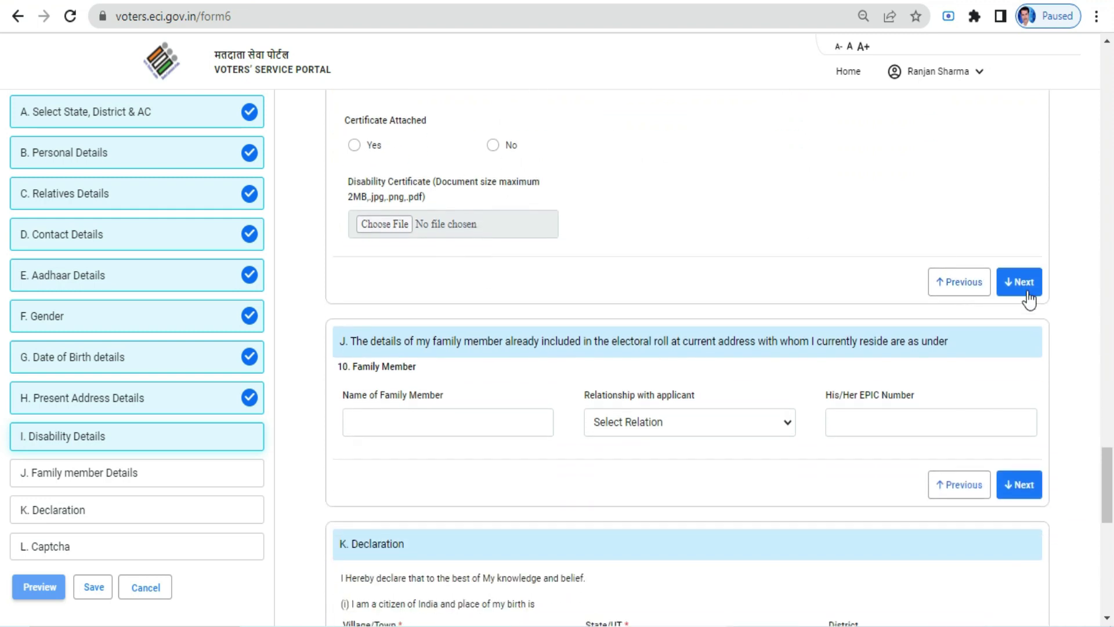
left_click(1028, 291)
Leave Family member details without a relationship and continue to the Declaration.
left_click(433, 212)
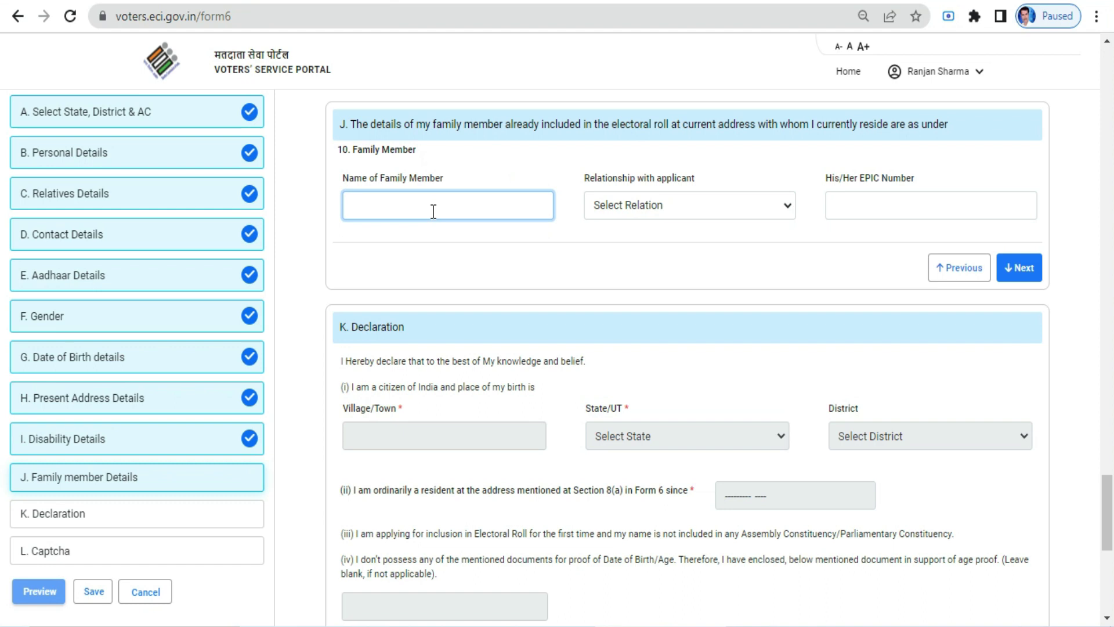
left_click(631, 207)
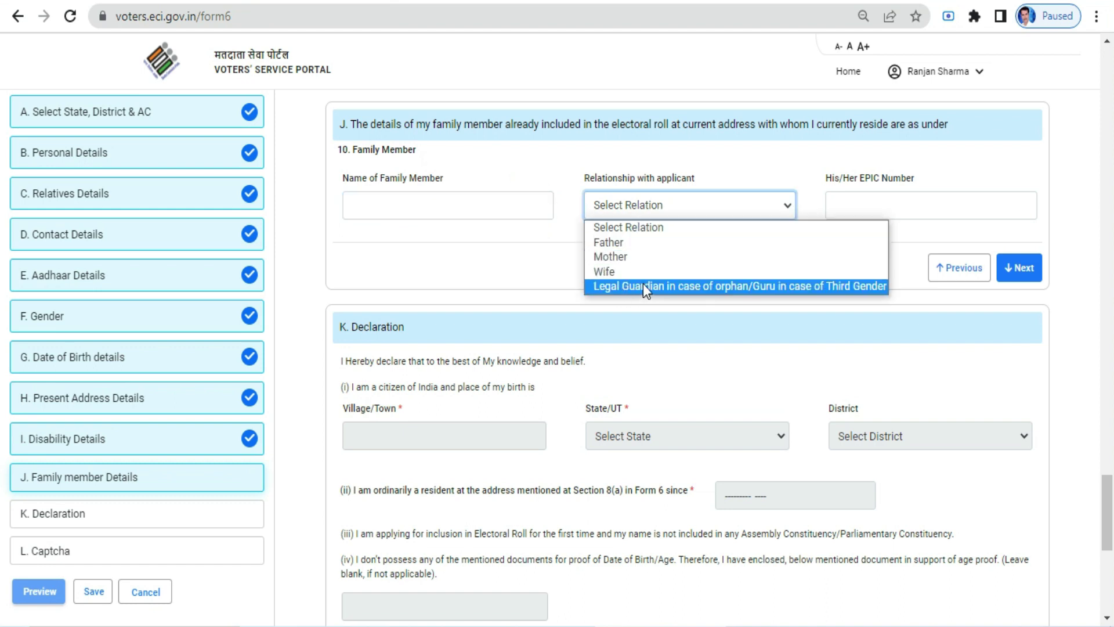
left_click(528, 260)
scroll(510, 264, "up", 2)
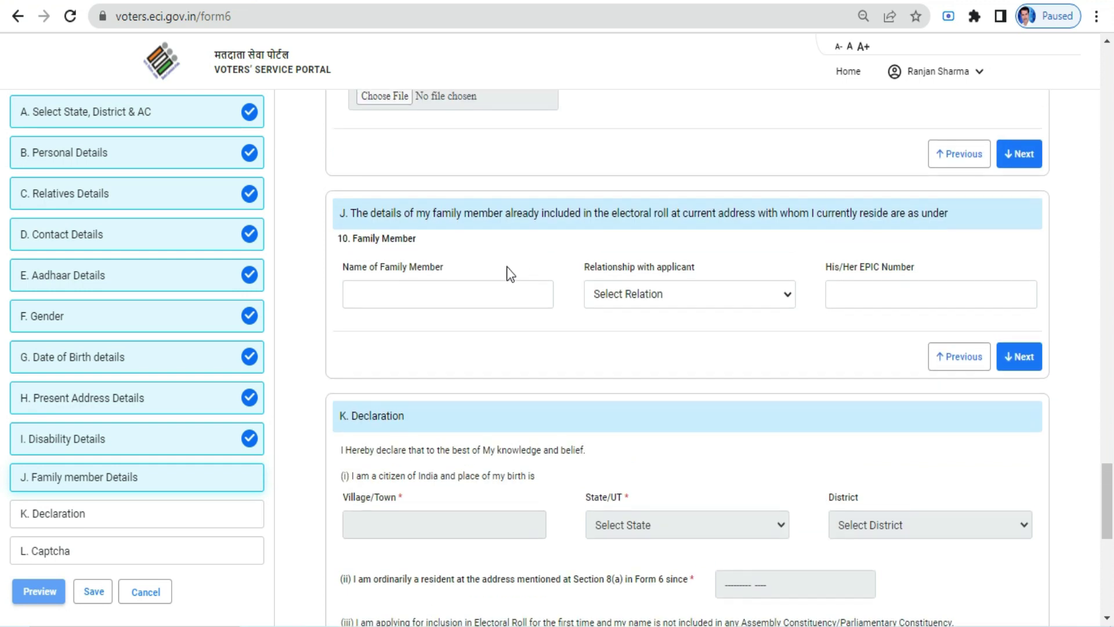
left_click(1019, 357)
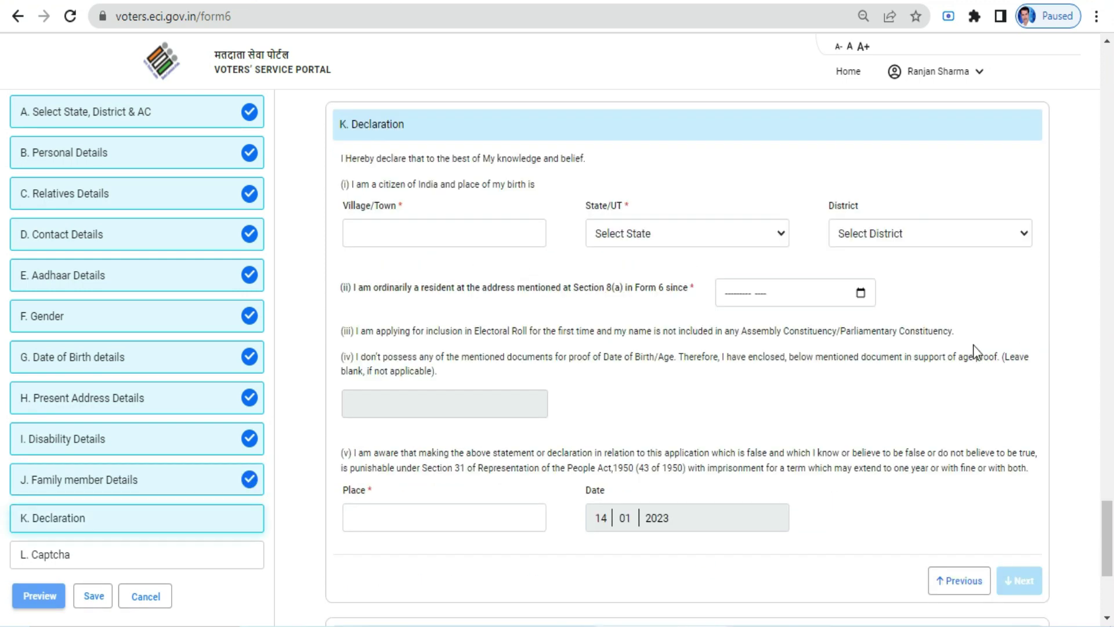
scroll(784, 318, "up", 2)
Enter the birthplace as NAGWAN, state Bihar, district SIWAN.
left_click(412, 322)
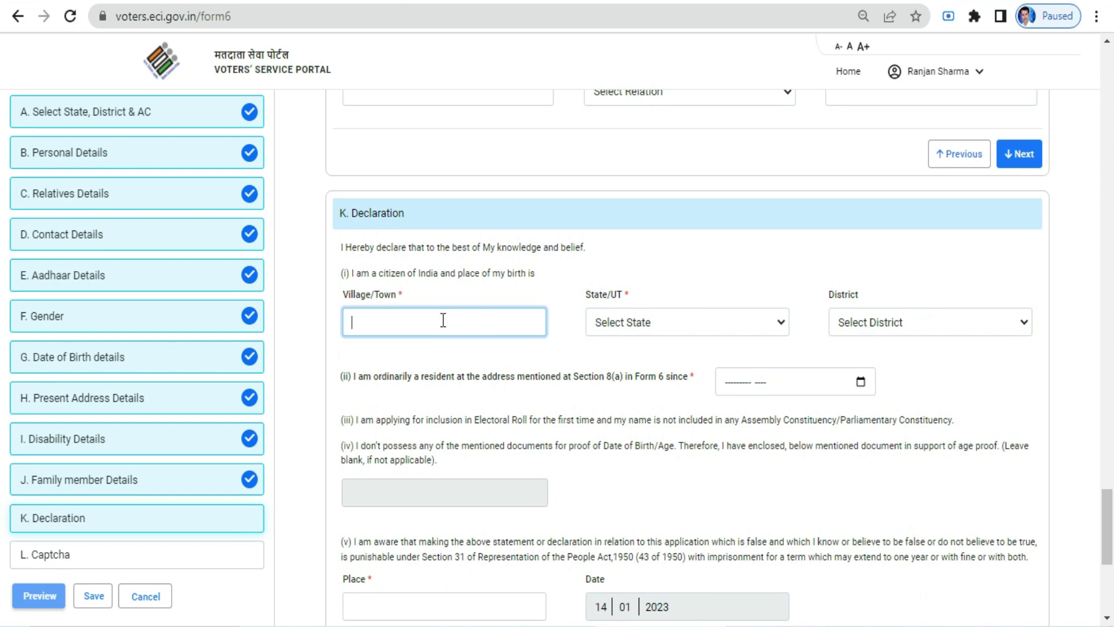
type("NAGWAN")
key("Tab")
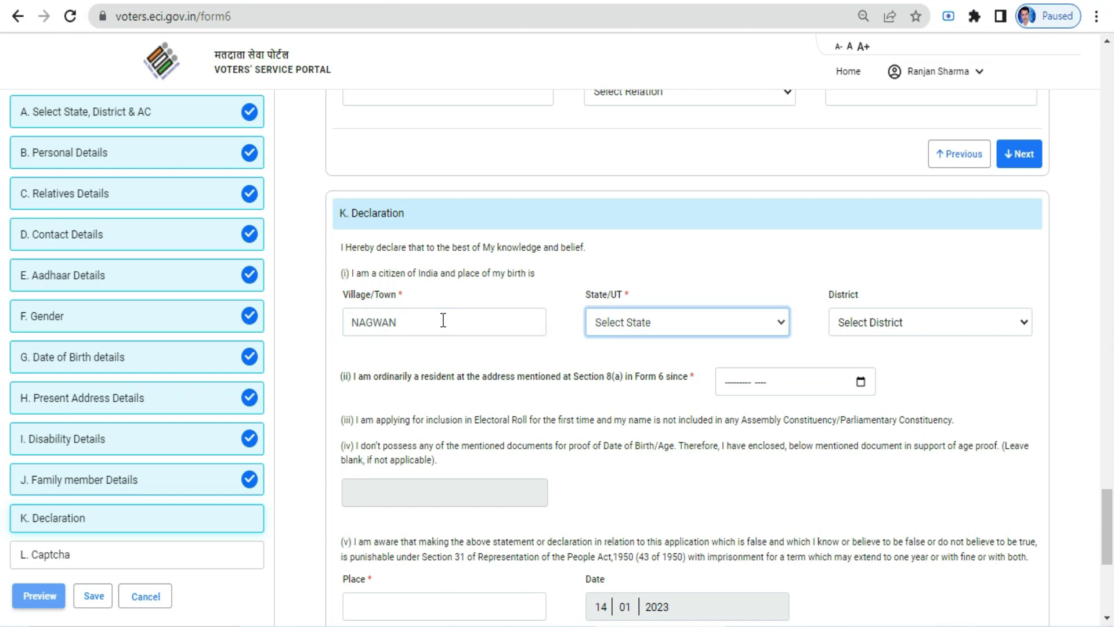
key("b")
key("Tab")
type("siwan")
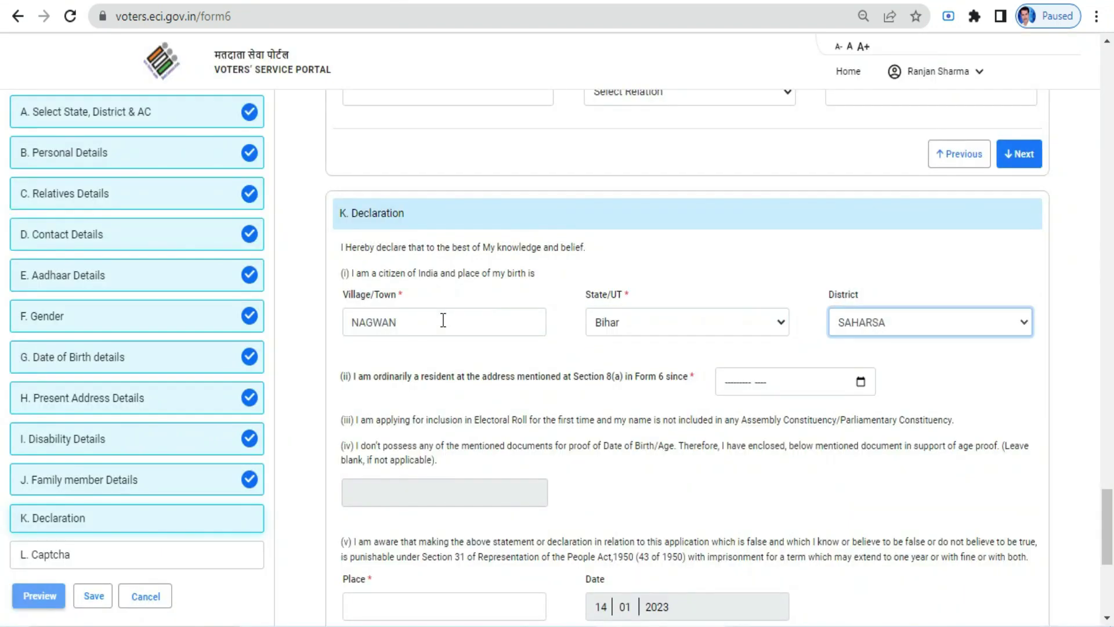
Set residence since January 2023 and type 'NAG' as the place of declaration.
key("Tab")
scroll(712, 289, "down", 3)
left_click(861, 204)
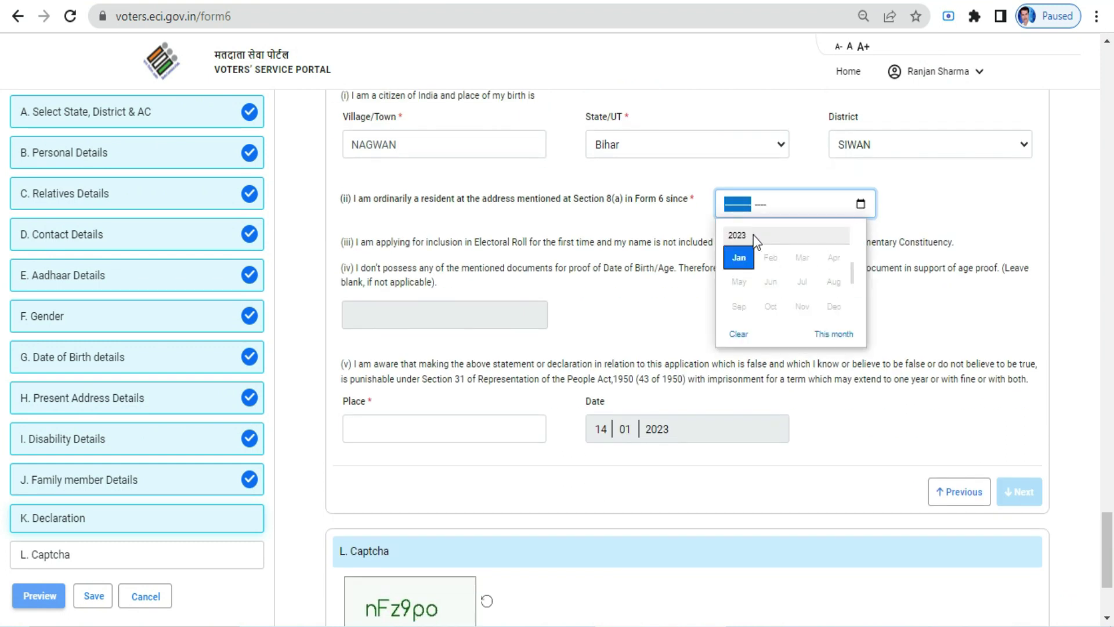
left_click(739, 257)
left_click(929, 226)
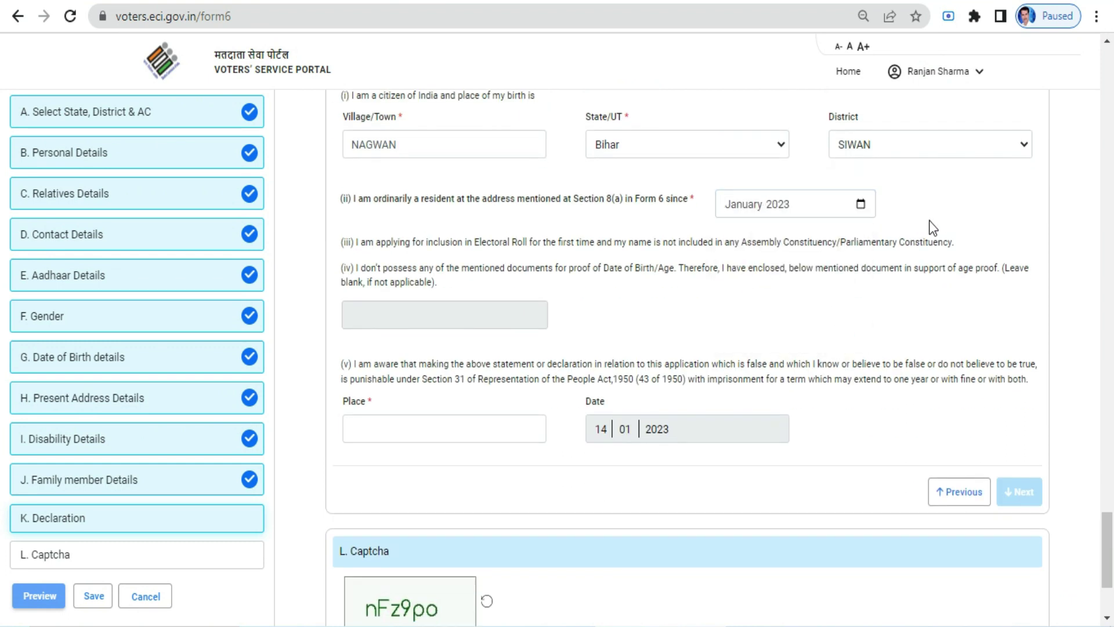
left_click(473, 436)
scroll(485, 437, "down", 2)
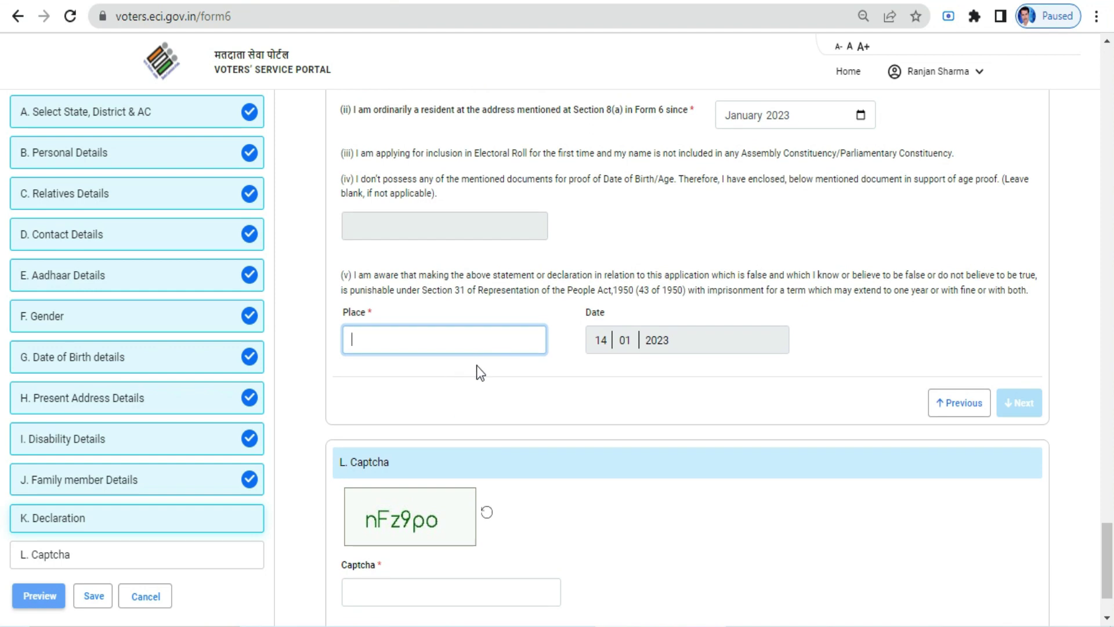
type("NAGWAN")
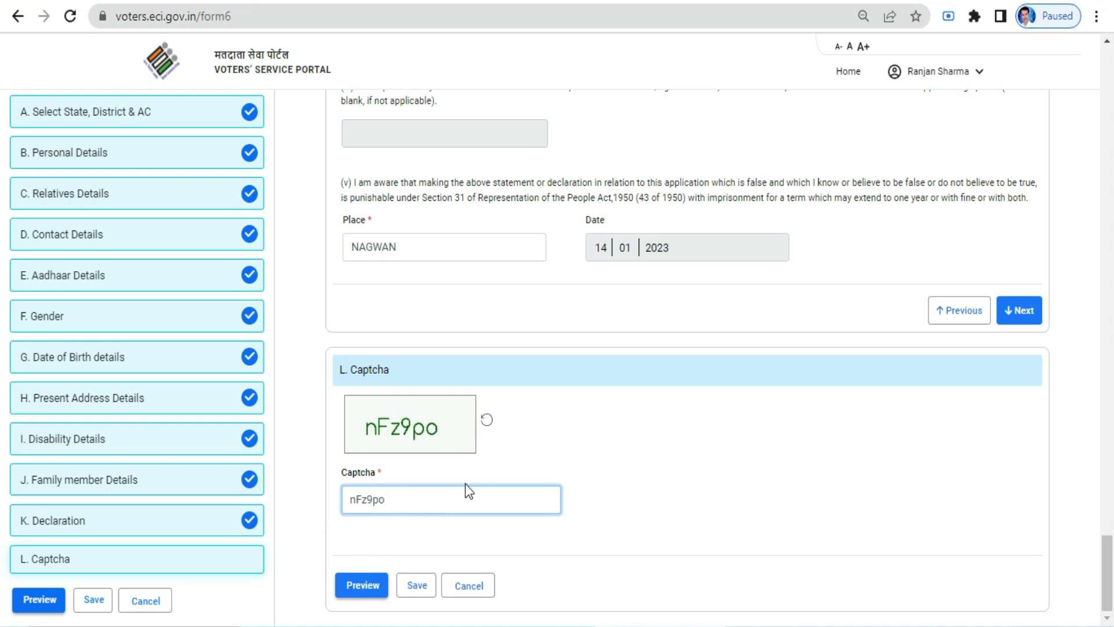
Preview the completed Form 6, review it to the bottom, and submit it.
left_click(357, 586)
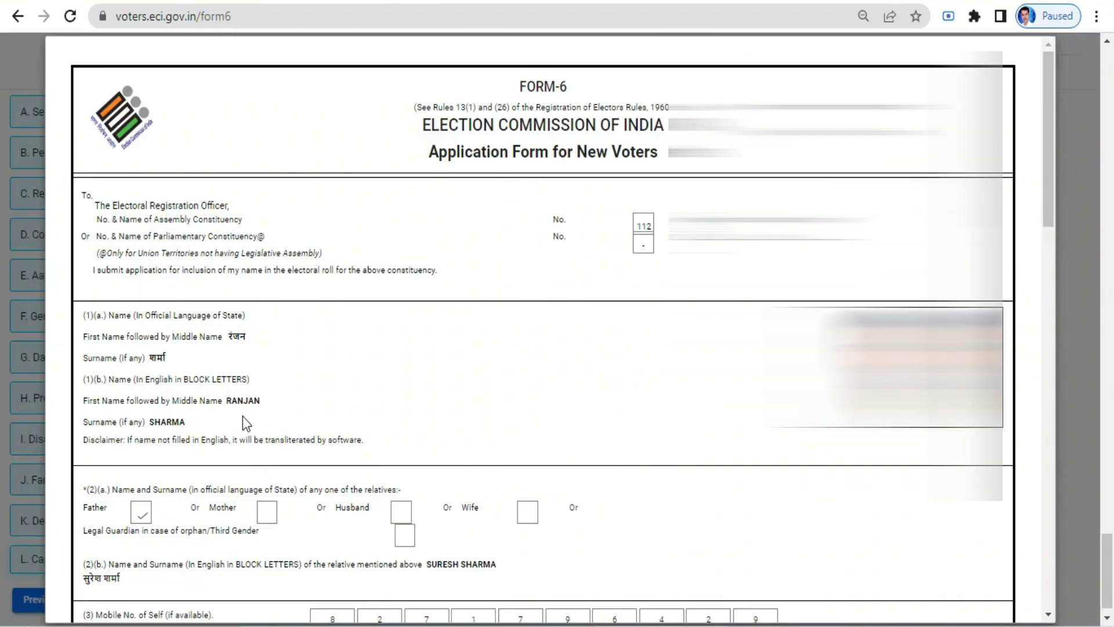
scroll(253, 414, "down", 3)
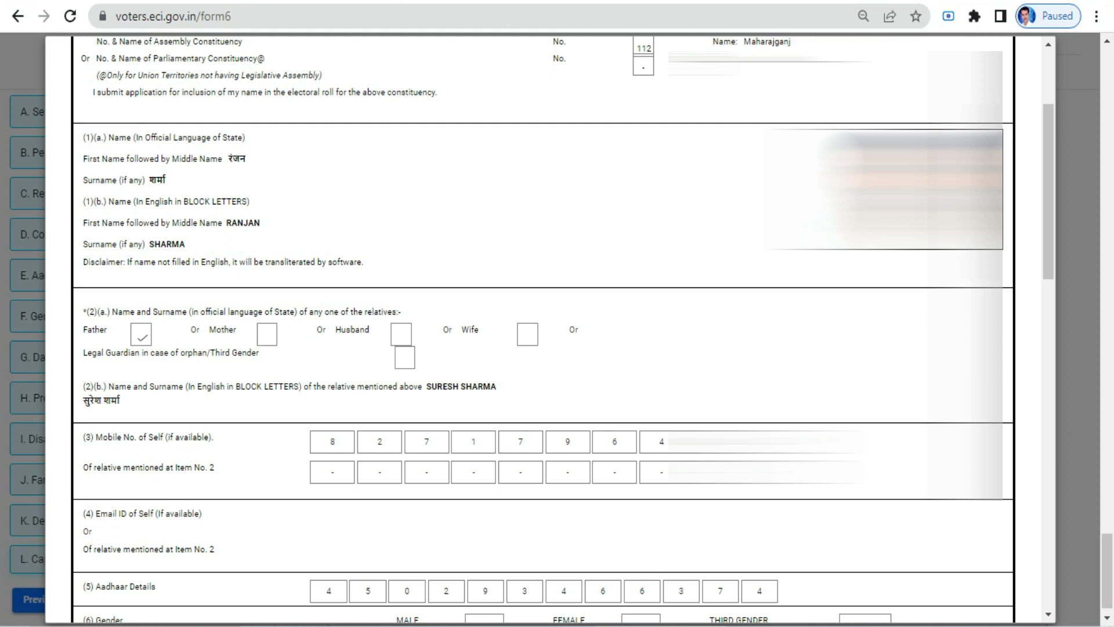
left_click_drag(1048, 243, 1036, 582)
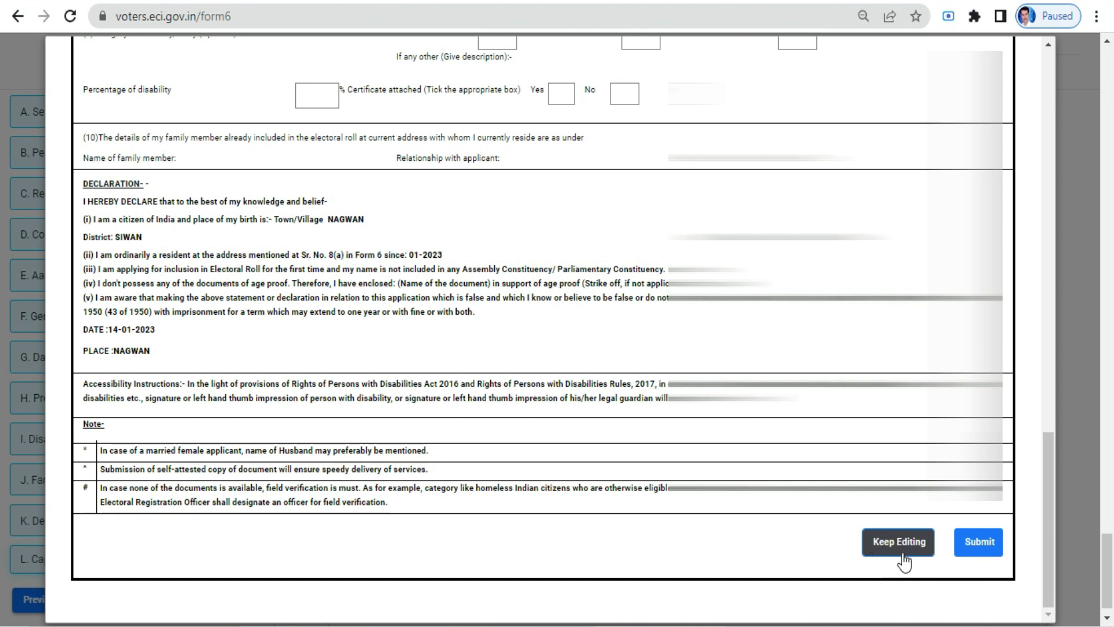
left_click(973, 556)
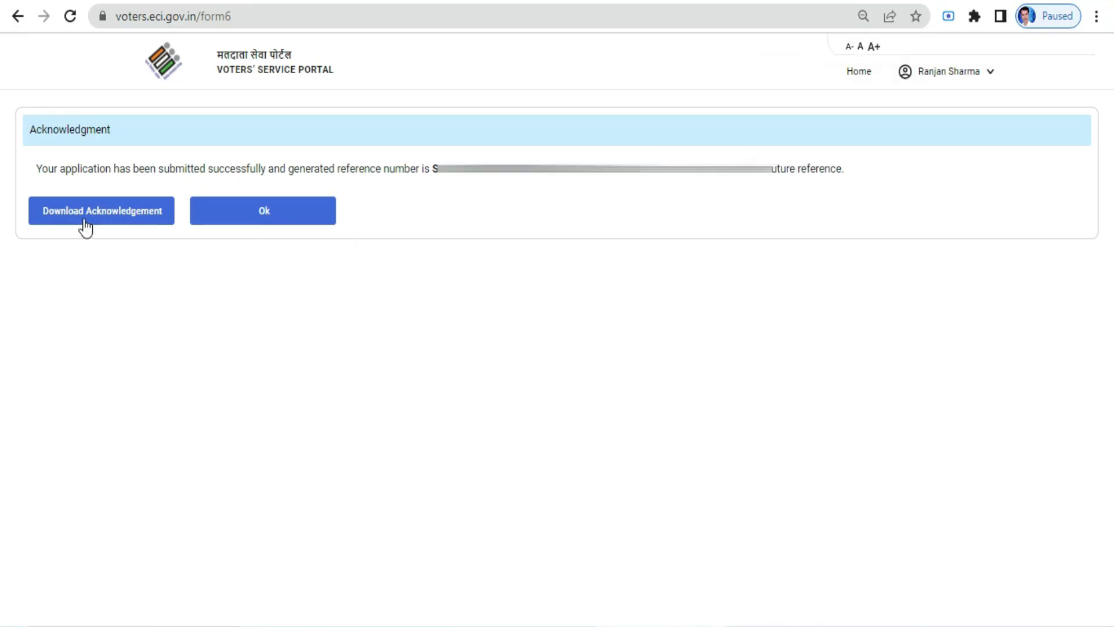
Download and view the acknowledgment PDF, then return to the portal homepage.
left_click(107, 219)
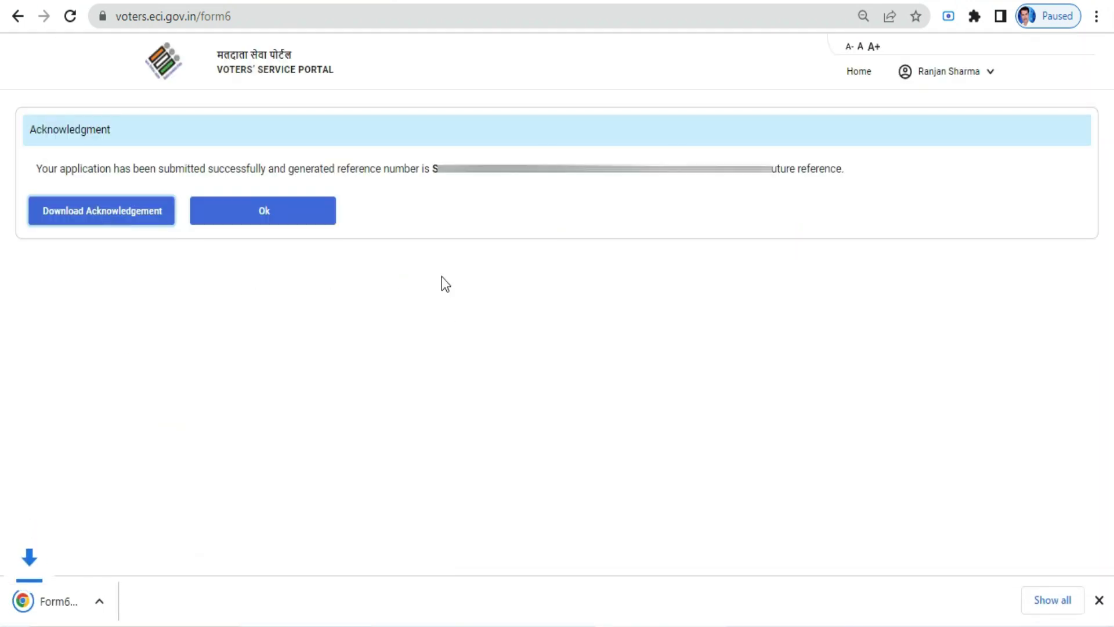
left_click(93, 601)
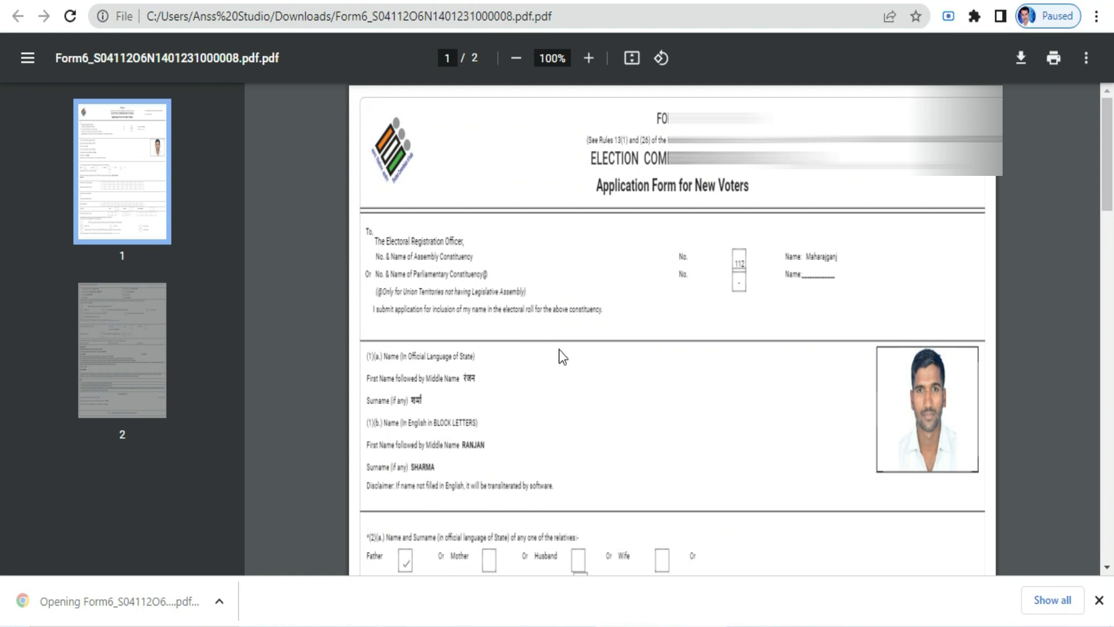
scroll(559, 349, "down", 2)
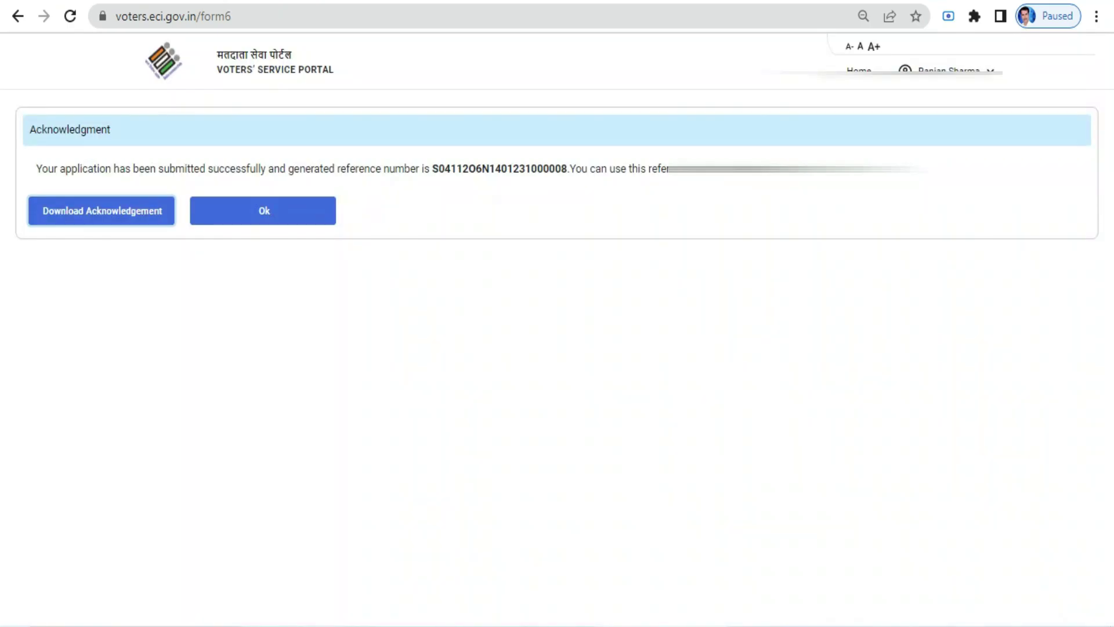
left_click(265, 212)
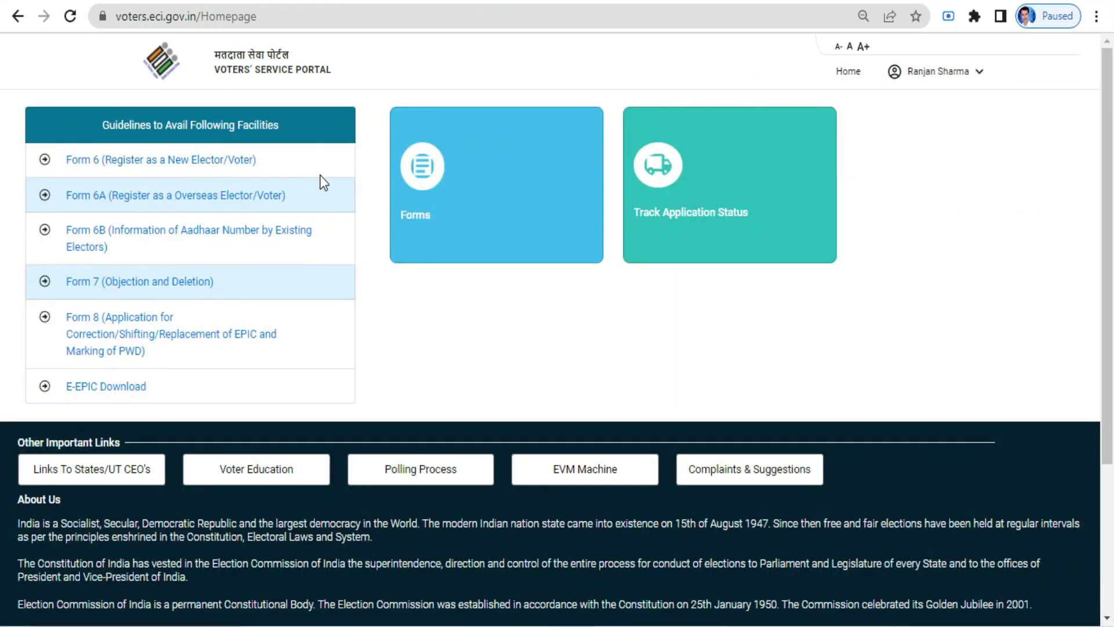
Enter the reference number from the enlarged acknowledgment PDF on Track Application Status and submit.
left_click(725, 209)
left_click(336, 225)
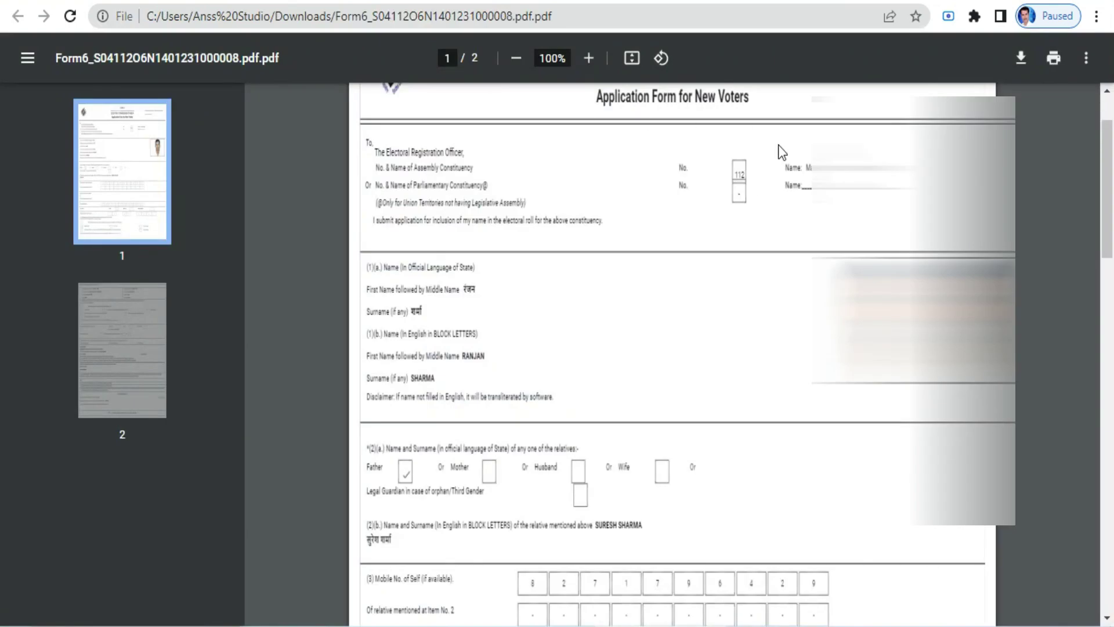
scroll(778, 150, "up", 3)
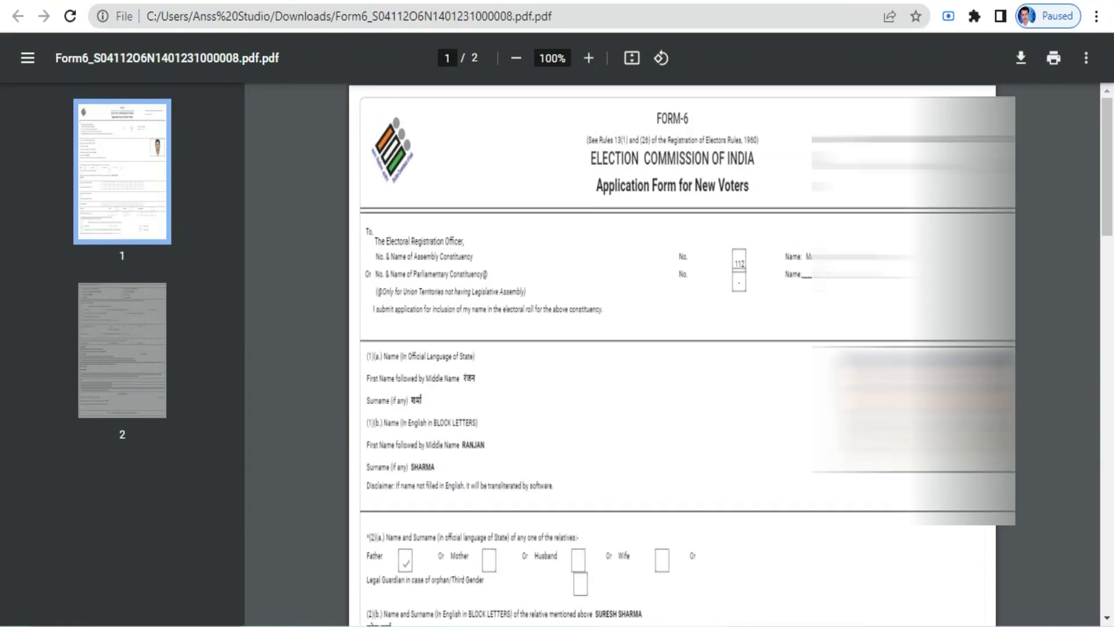
left_click(588, 58)
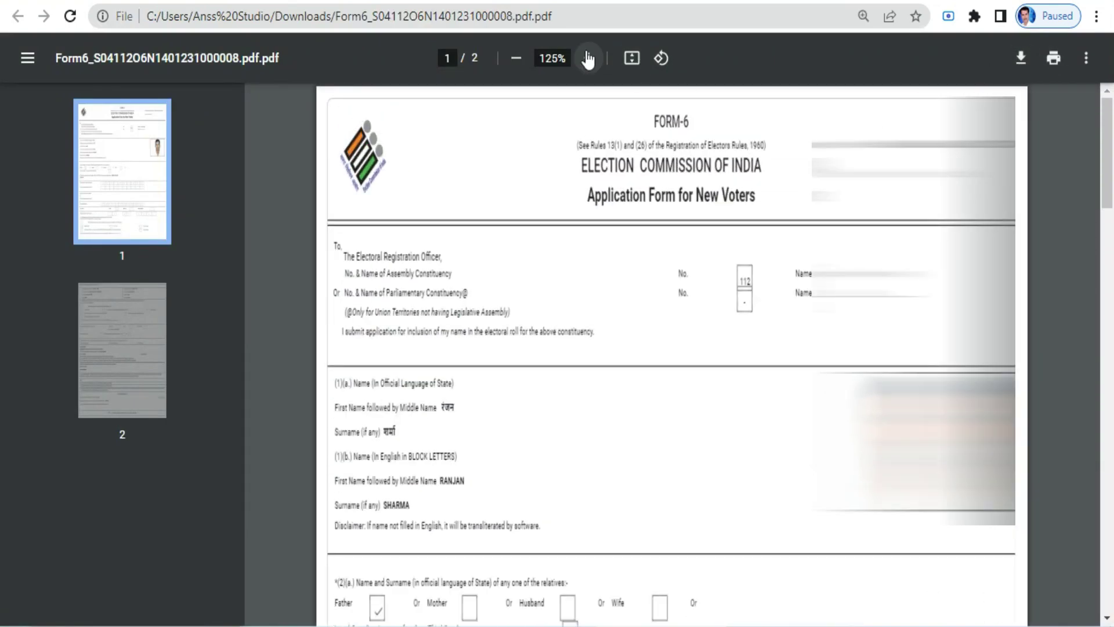
left_click(588, 58)
left_click_drag(690, 618, 853, 618)
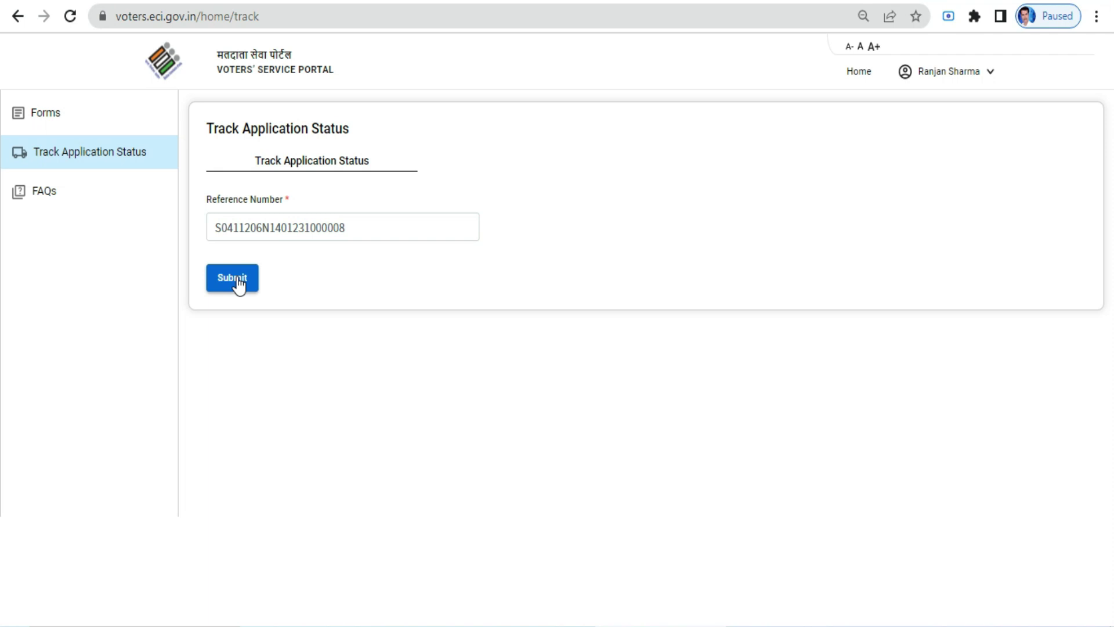
left_click(238, 279)
Reselect the entered reference number and submit it for tracking again.
left_click_drag(352, 229, 261, 228)
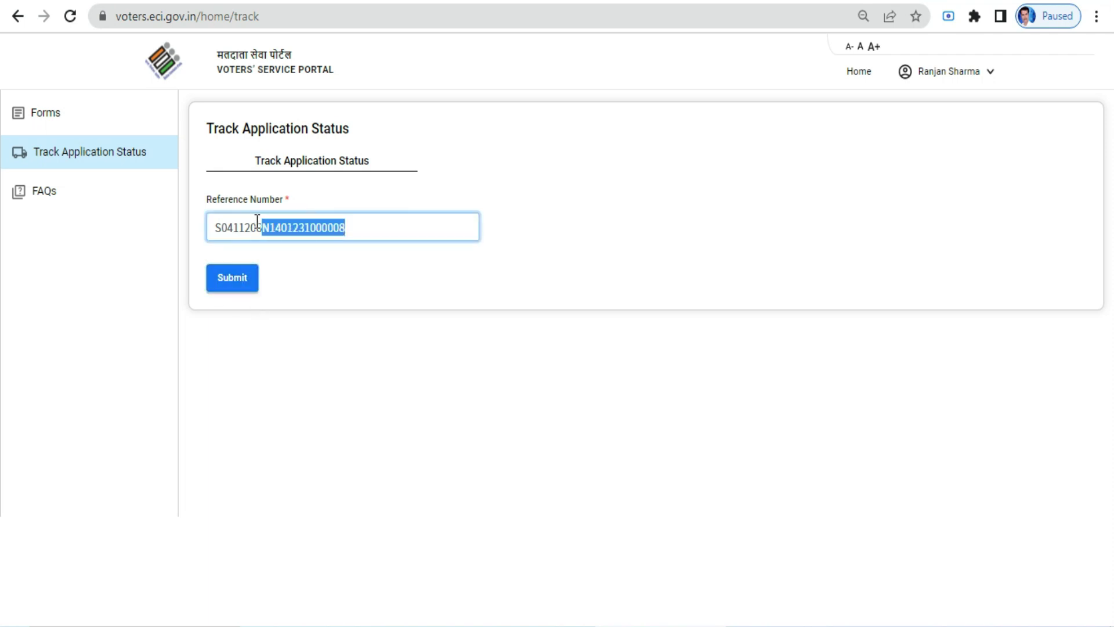
double_click(261, 228)
left_click(306, 232)
left_click(228, 280)
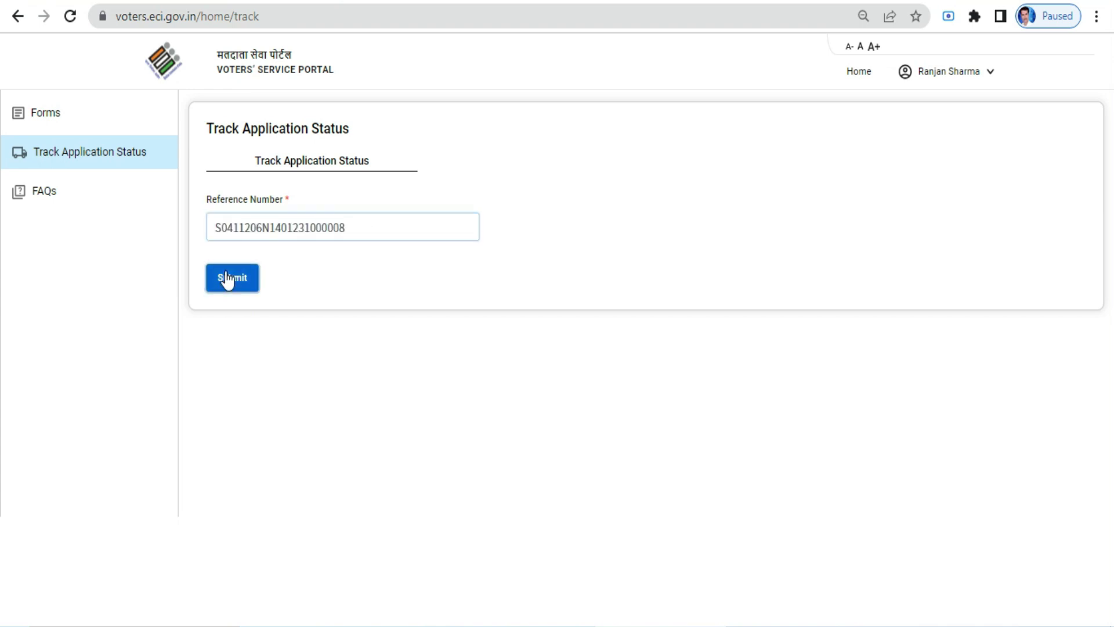
left_click_drag(348, 228, 249, 228)
key("Tab")
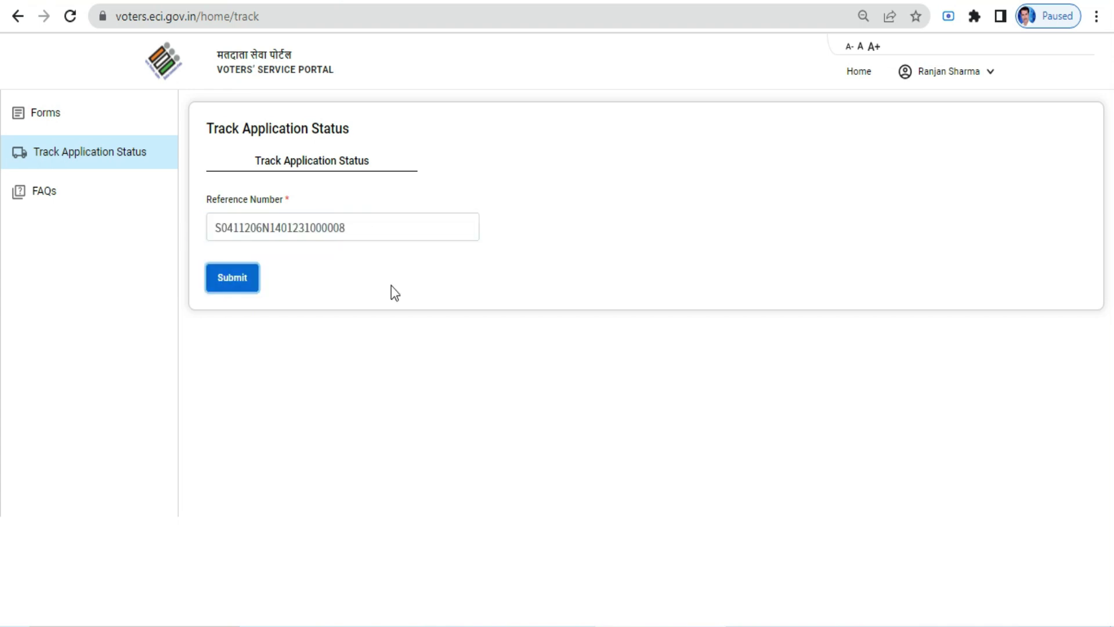